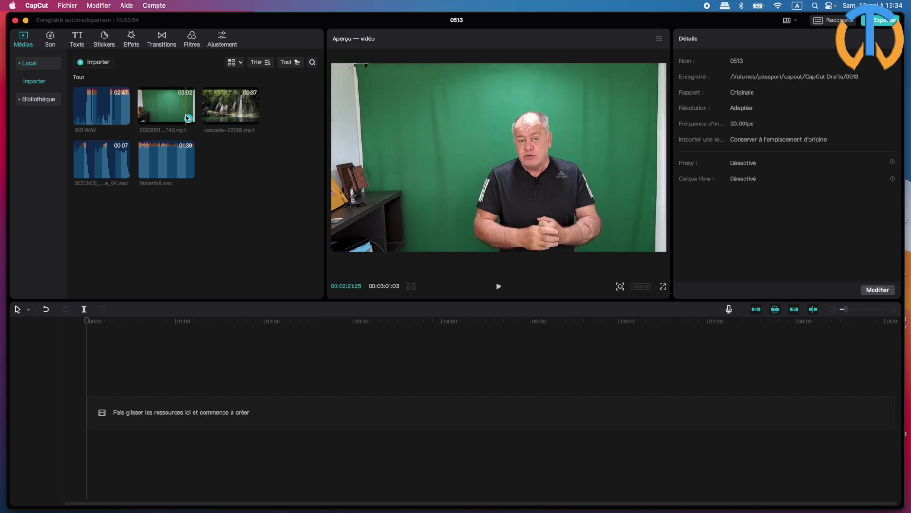
# Add the green-screen video 20230513_112742.mp4 and the 001.WAV audio to the timeline, placing the audio beneath the video near its start
pyautogui.click(188, 119)
pyautogui.click(173, 321)
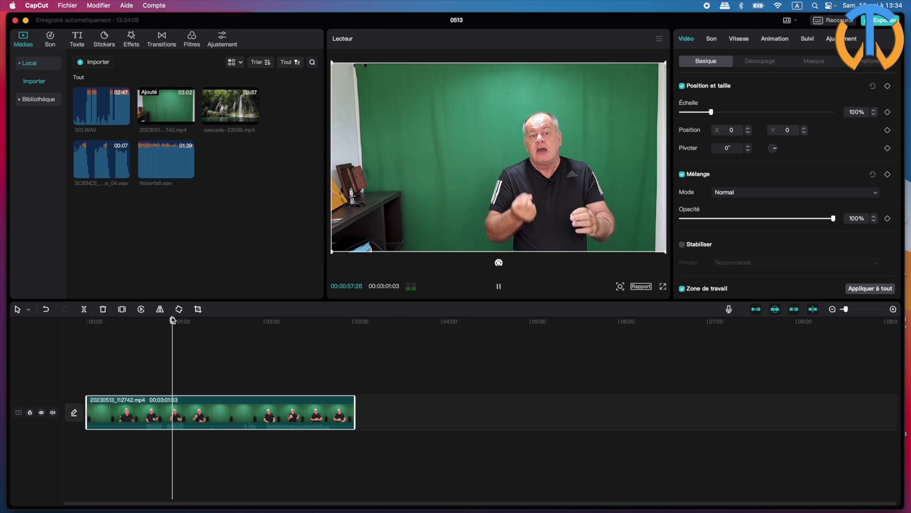
pyautogui.press('space')
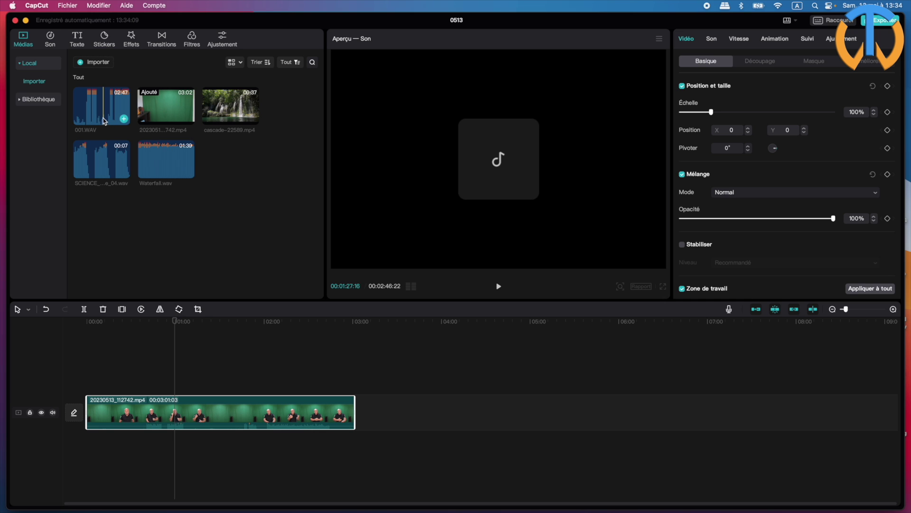
pyautogui.click(123, 119)
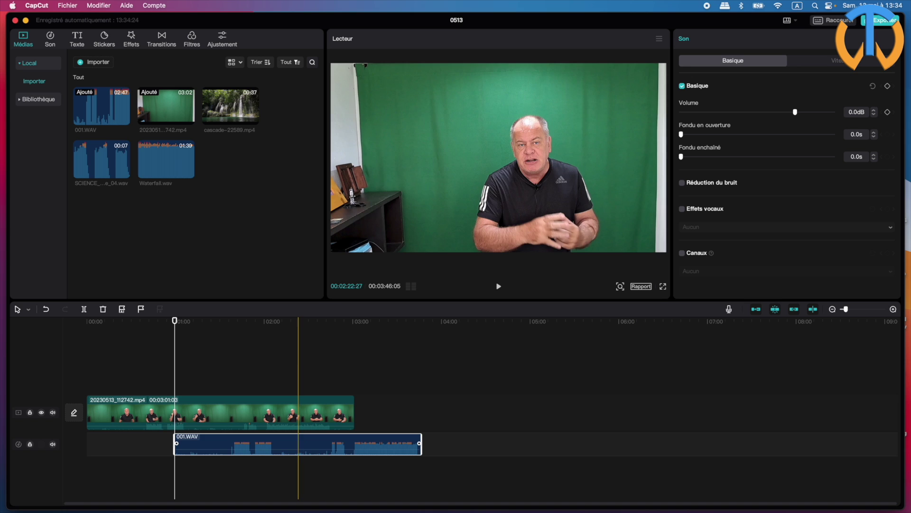
pyautogui.moveTo(295, 443); pyautogui.dragTo(215, 439)
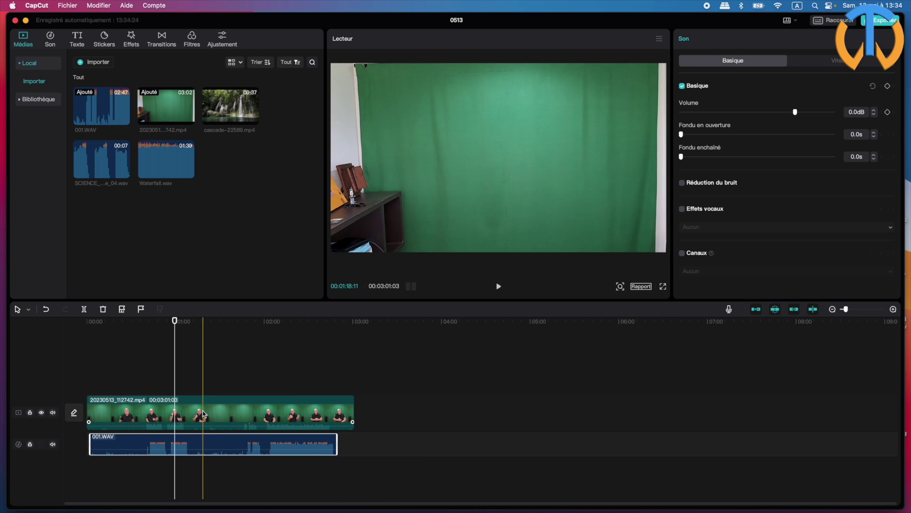
# Synchronise the sound of the 20230513_112742.mp4 video with the 001.WAV audio
pyautogui.click(203, 413)
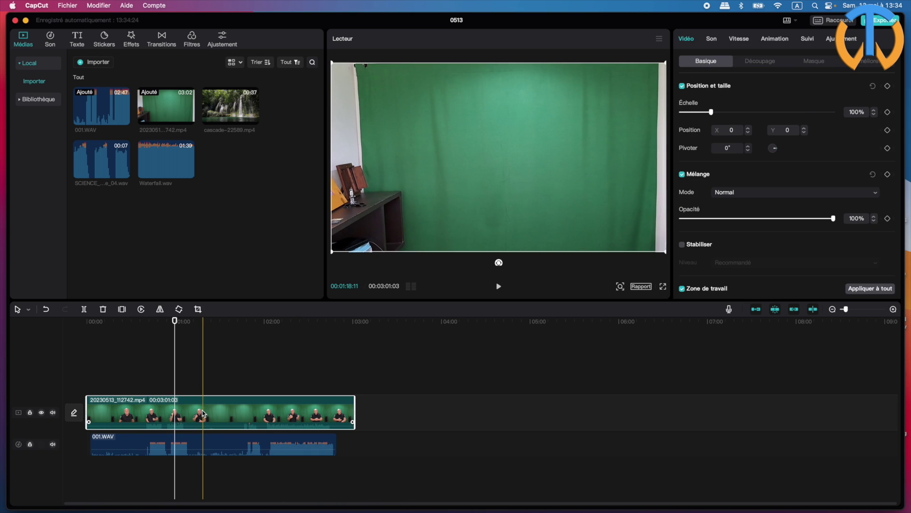
pyautogui.click(209, 443)
pyautogui.moveTo(226, 369); pyautogui.dragTo(238, 464)
pyautogui.rightClick(230, 415)
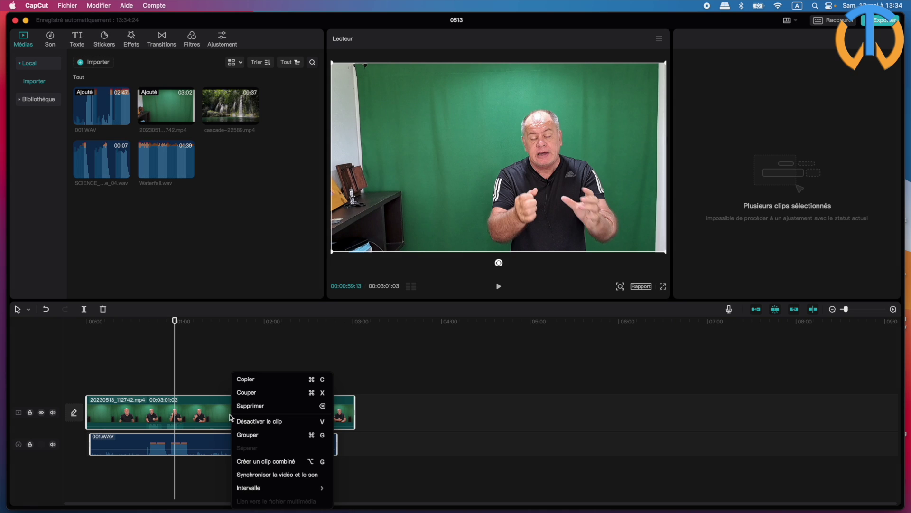
pyautogui.click(260, 474)
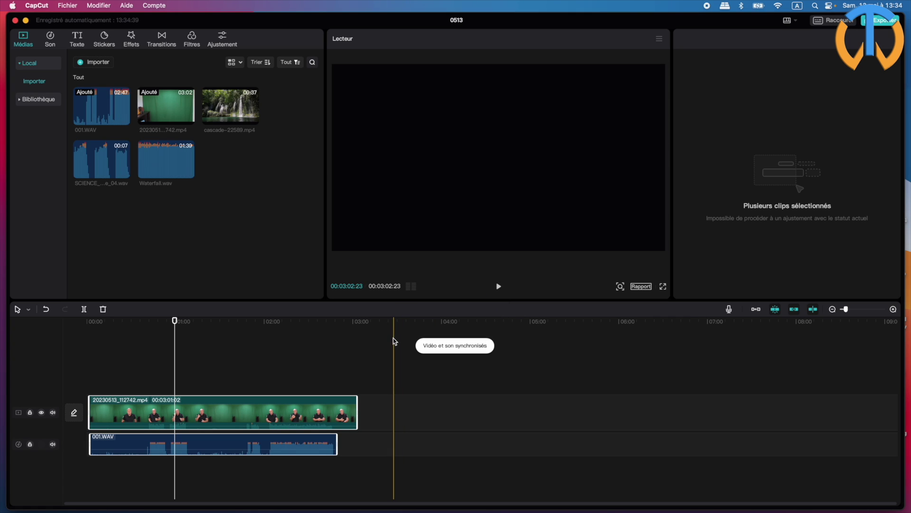
pyautogui.press('p')
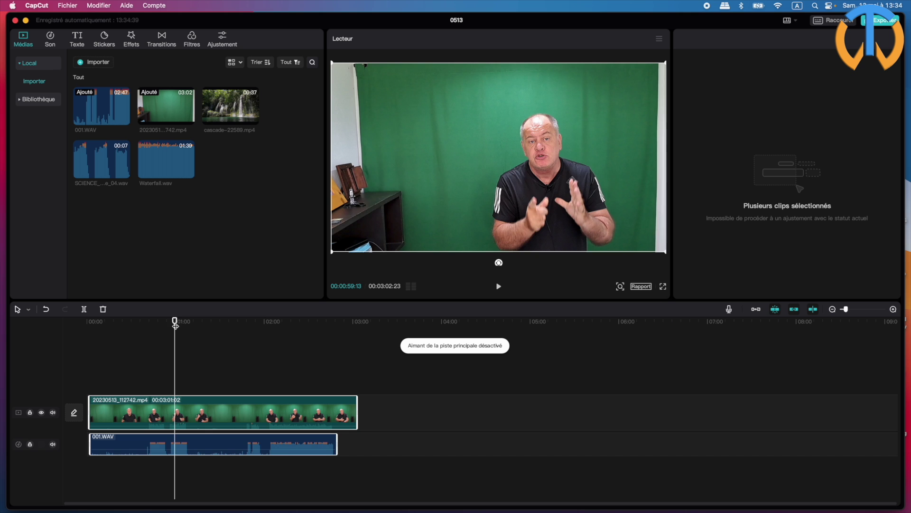
# Play the synchronised clips from just before the one-minute mark to check the sound against the picture
pyautogui.moveTo(175, 321); pyautogui.dragTo(169, 322)
pyautogui.press('space')
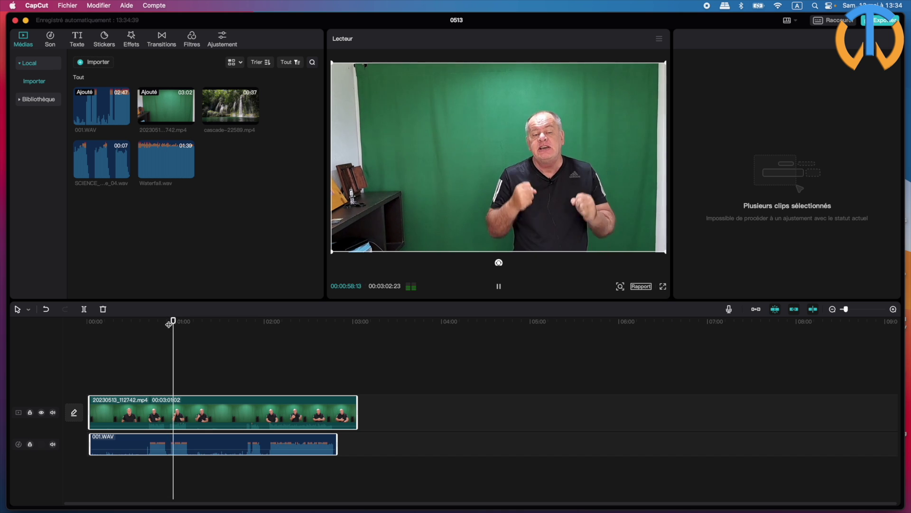
pyautogui.press('space')
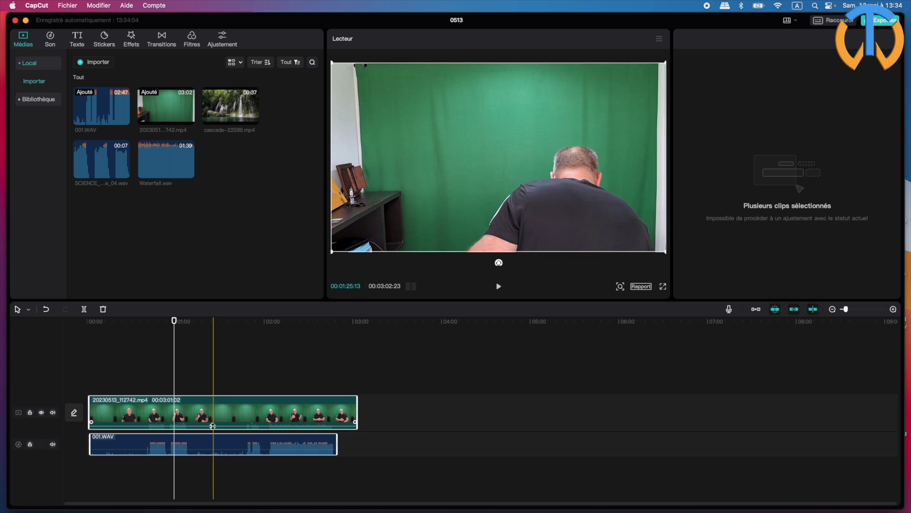
# Merge the video and the 001.WAV audio into one combined clip
pyautogui.moveTo(213, 425); pyautogui.dragTo(212, 436)
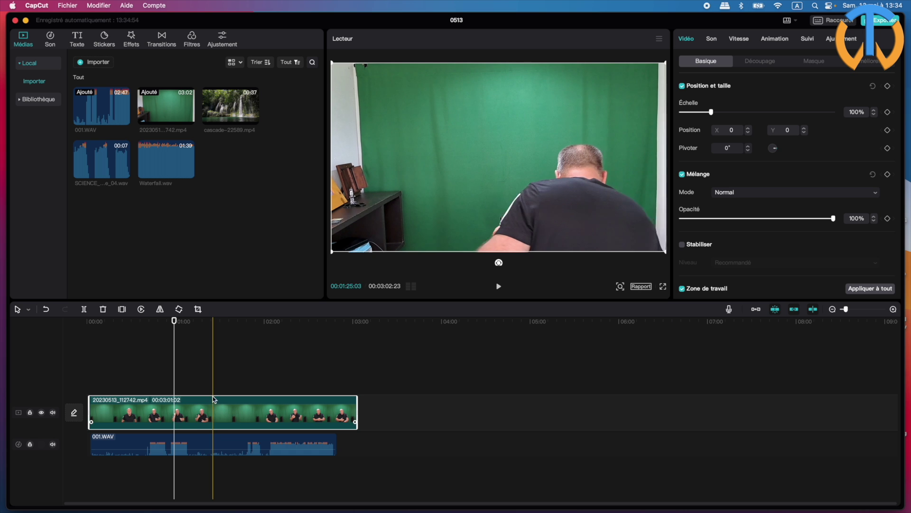
pyautogui.moveTo(203, 357); pyautogui.dragTo(210, 471)
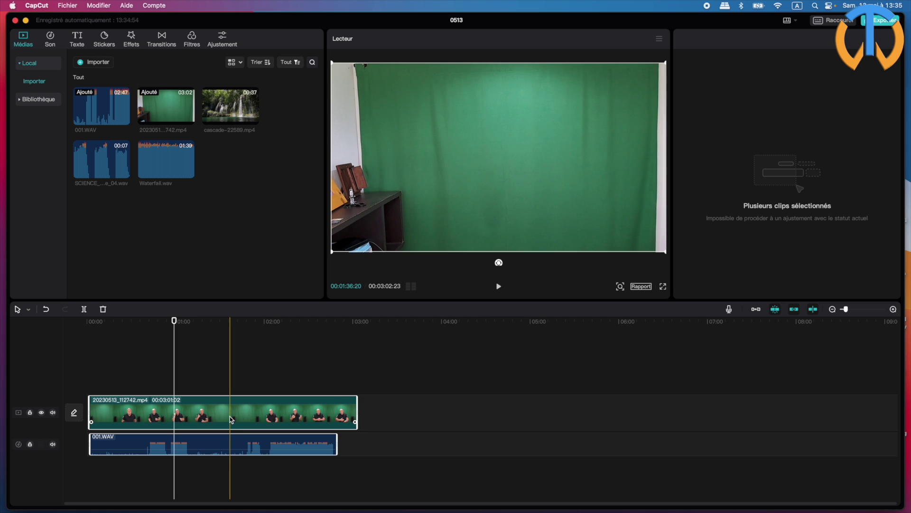
pyautogui.rightClick(231, 419)
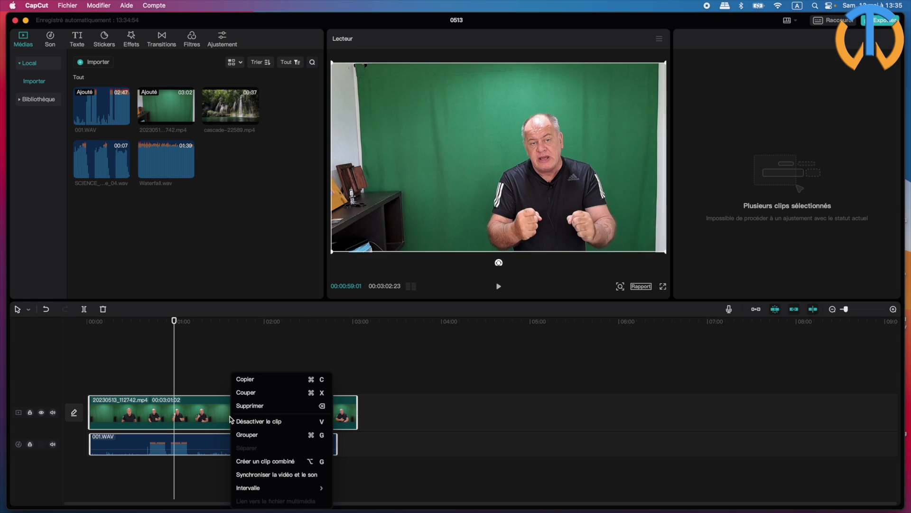
pyautogui.click(257, 463)
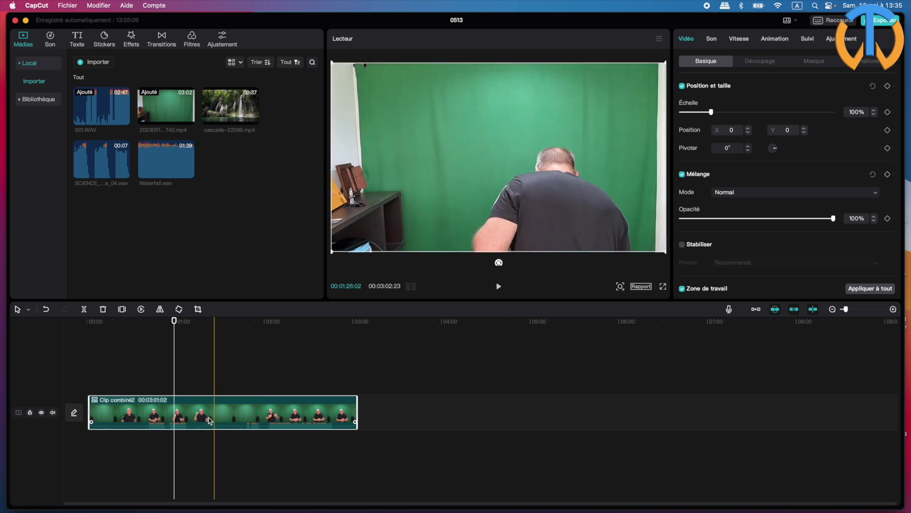
# Cut off the part of the combined clip before 00:00:55:14 and move the remainder to the start of the timeline
pyautogui.moveTo(175, 320); pyautogui.dragTo(169, 323)
pyautogui.press('space')
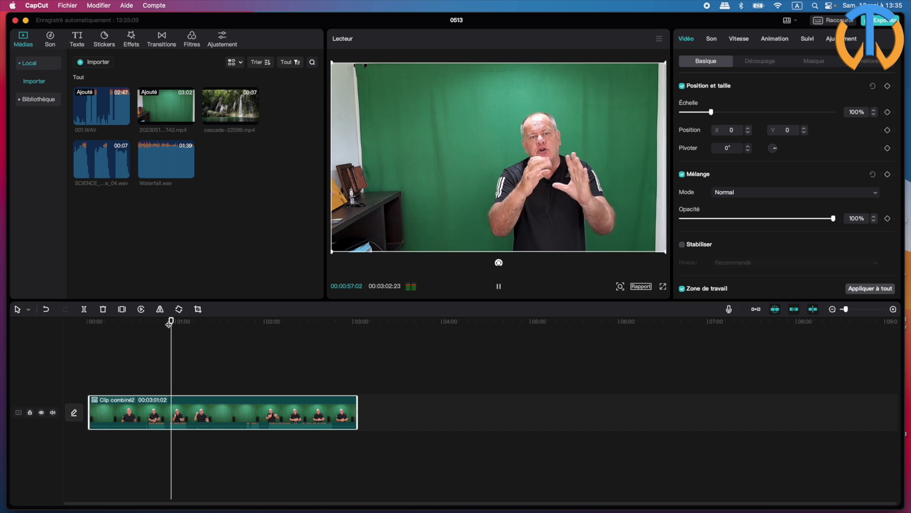
pyautogui.moveTo(169, 322); pyautogui.dragTo(168, 320)
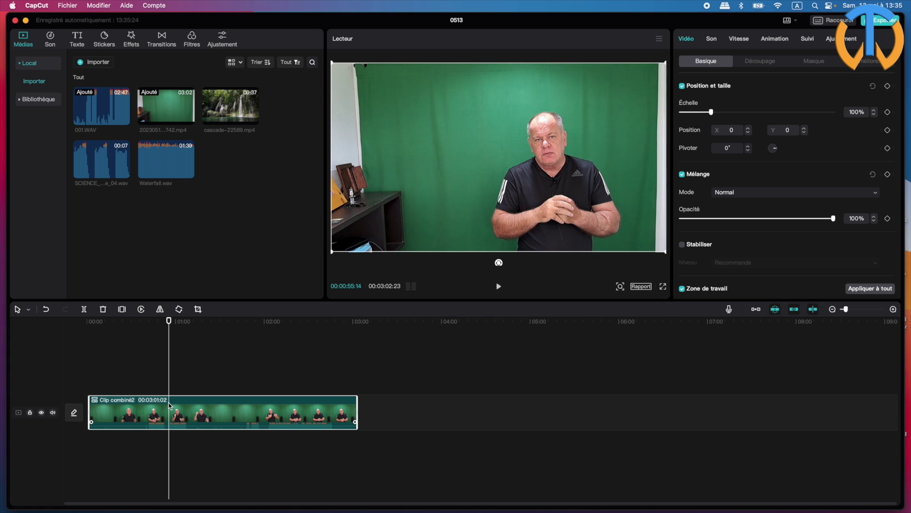
pyautogui.press('super+b')
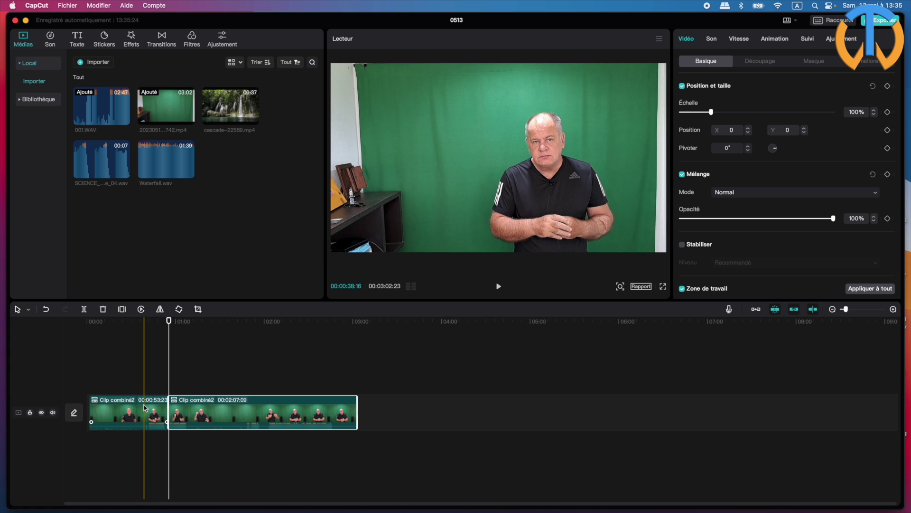
pyautogui.press('BackSpace')
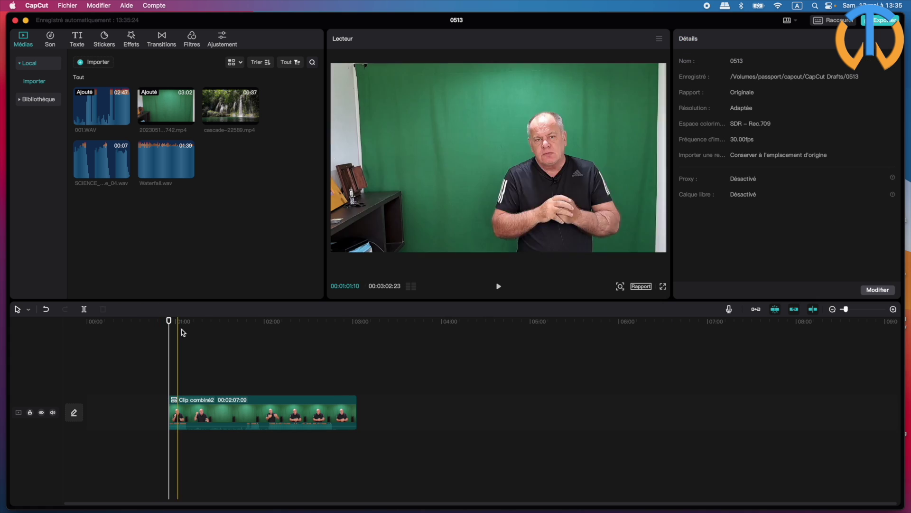
pyautogui.click(204, 404)
pyautogui.moveTo(204, 405); pyautogui.dragTo(121, 406)
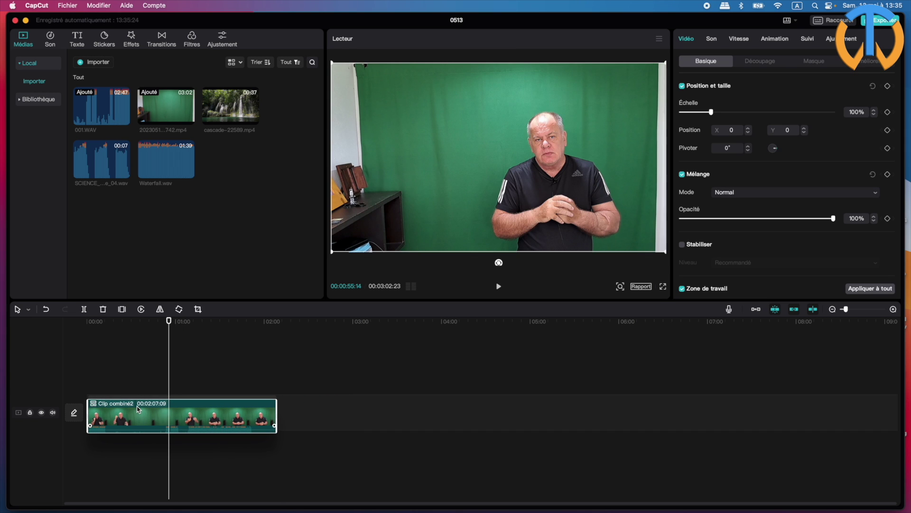
# Split the combined clip at about 00:00:12:24 and delete everything after the cut
pyautogui.moveTo(168, 328); pyautogui.dragTo(102, 320)
pyautogui.press('space')
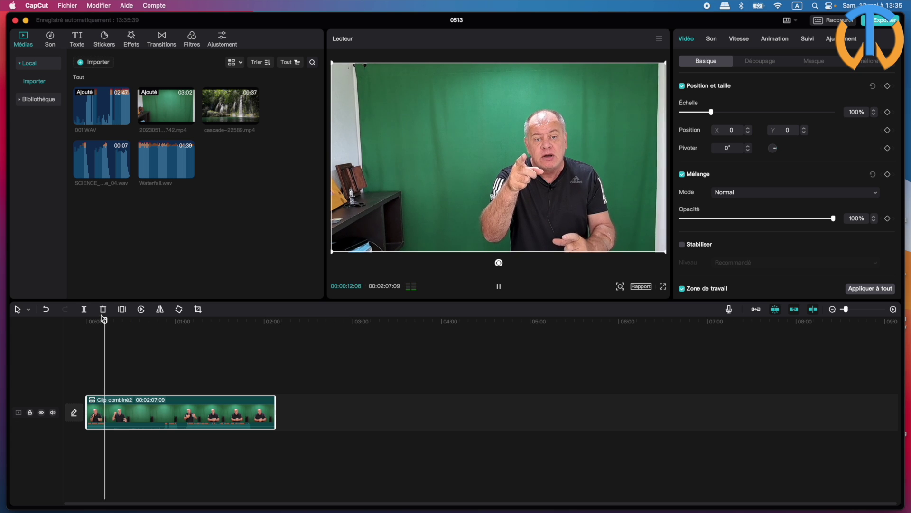
pyautogui.press('space')
pyautogui.press('super+b')
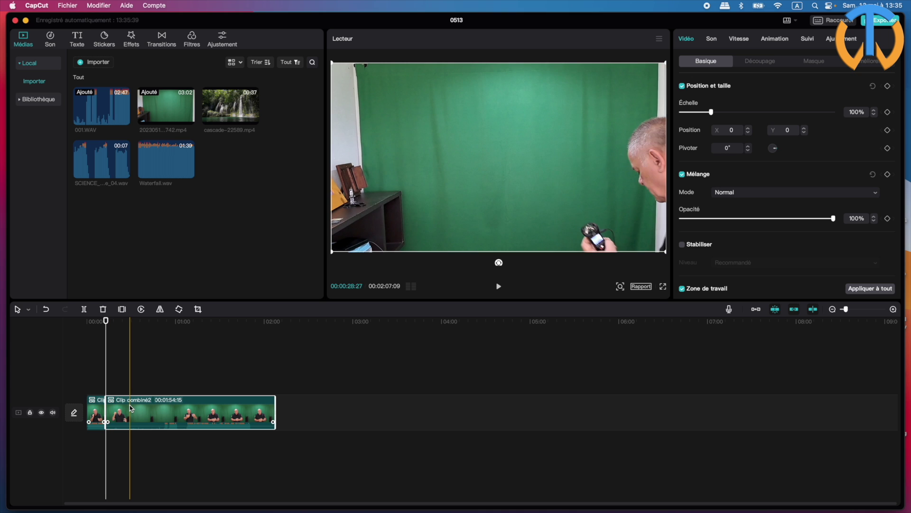
pyautogui.press('Delete')
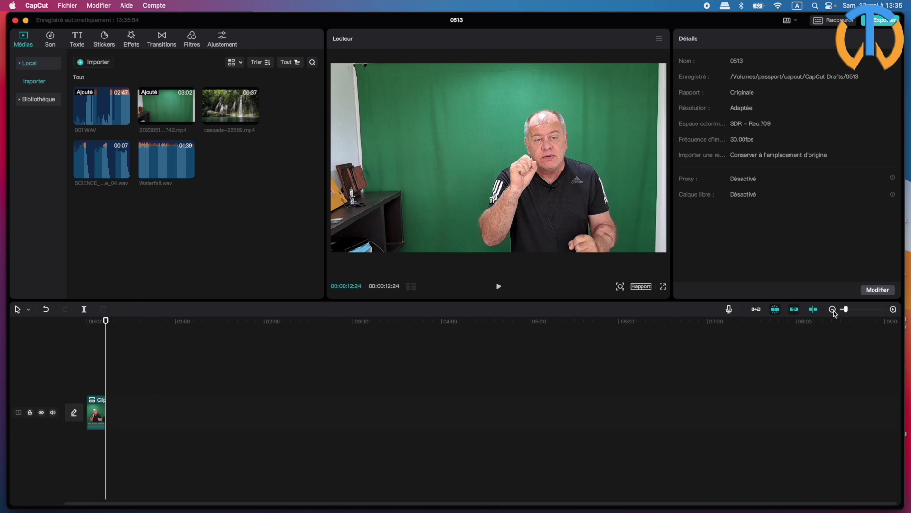
# Crop the combined clip to remove the shelf side, the white strip opposite and a little of the top, leaving only green backdrop around the presenter
pyautogui.moveTo(847, 311); pyautogui.dragTo(849, 310)
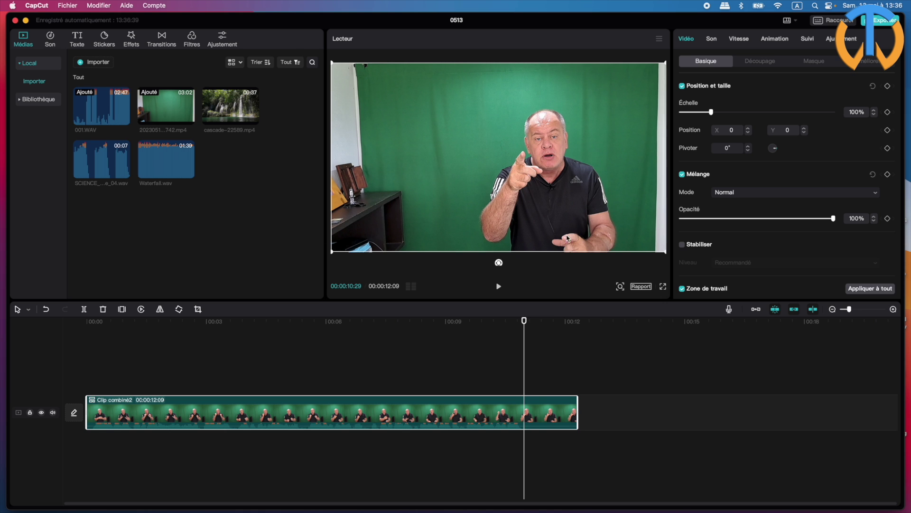
pyautogui.click(525, 321)
pyautogui.moveTo(525, 322); pyautogui.dragTo(398, 335)
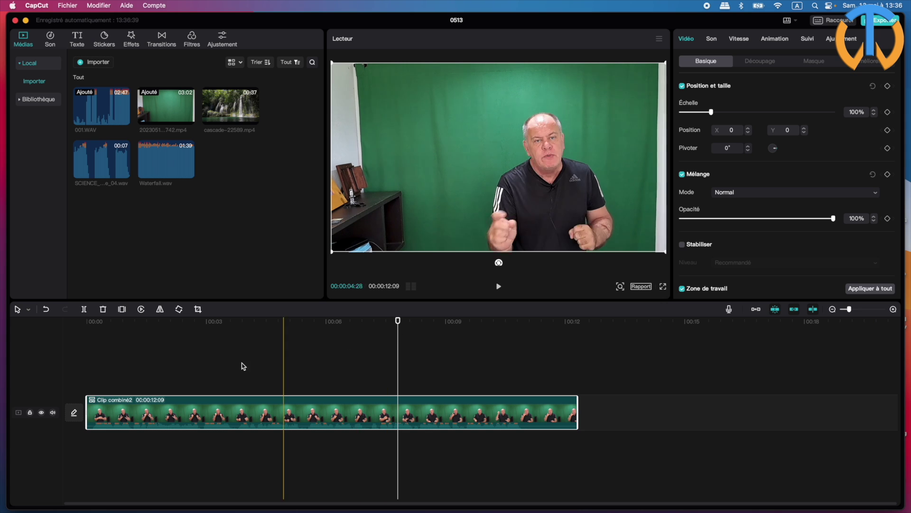
pyautogui.click(198, 310)
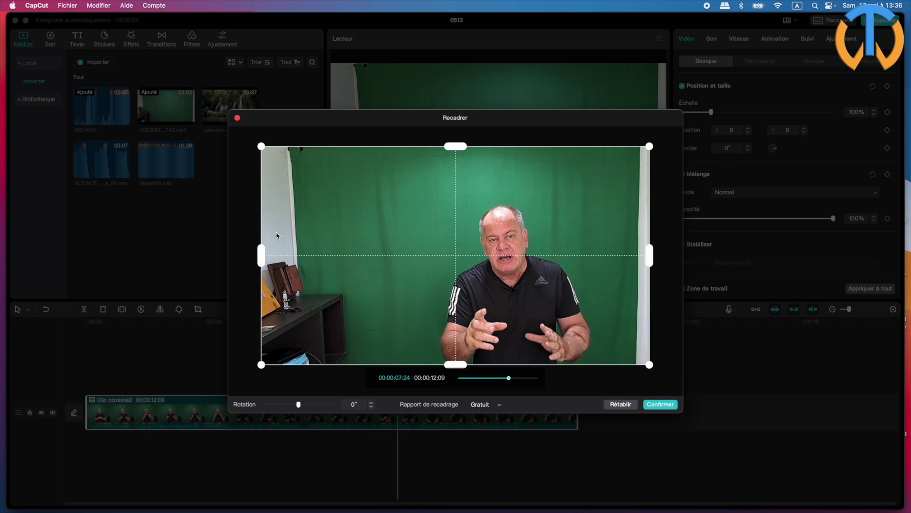
pyautogui.moveTo(261, 254); pyautogui.dragTo(351, 259)
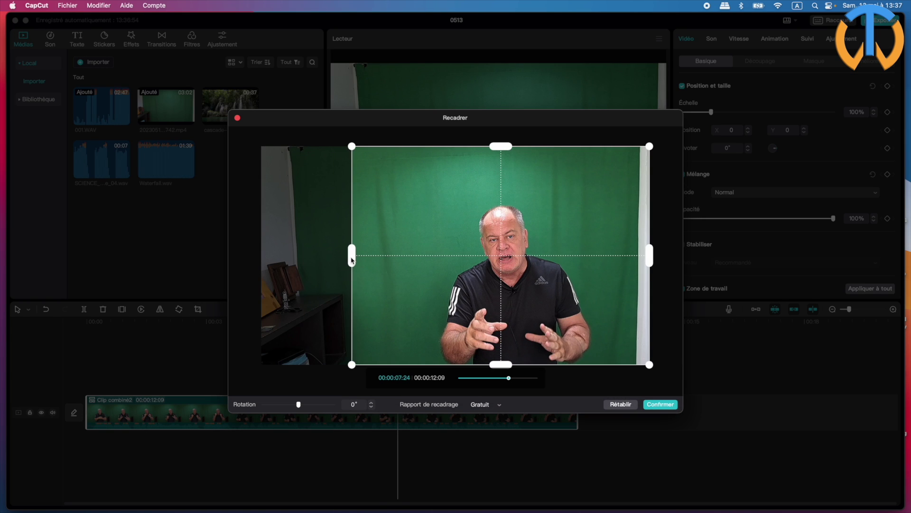
pyautogui.moveTo(651, 258); pyautogui.dragTo(632, 262)
pyautogui.moveTo(498, 149); pyautogui.dragTo(494, 168)
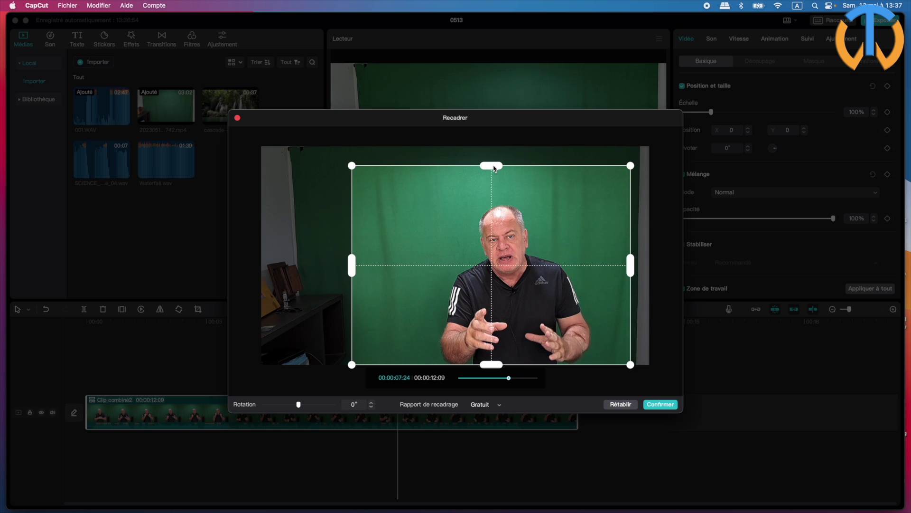
pyautogui.click(662, 405)
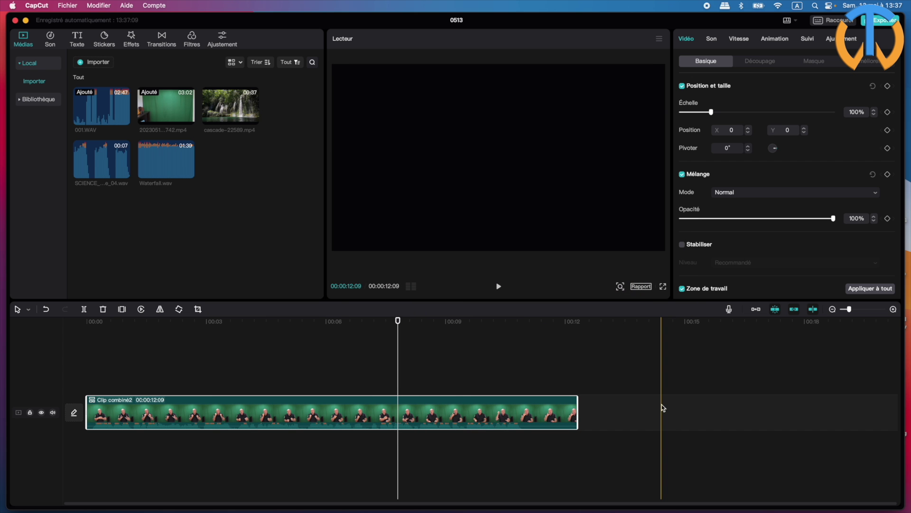
# Apply a chroma key to the clip using the backdrop's green, with strength 2 and shadow 29
pyautogui.moveTo(398, 322); pyautogui.dragTo(497, 327)
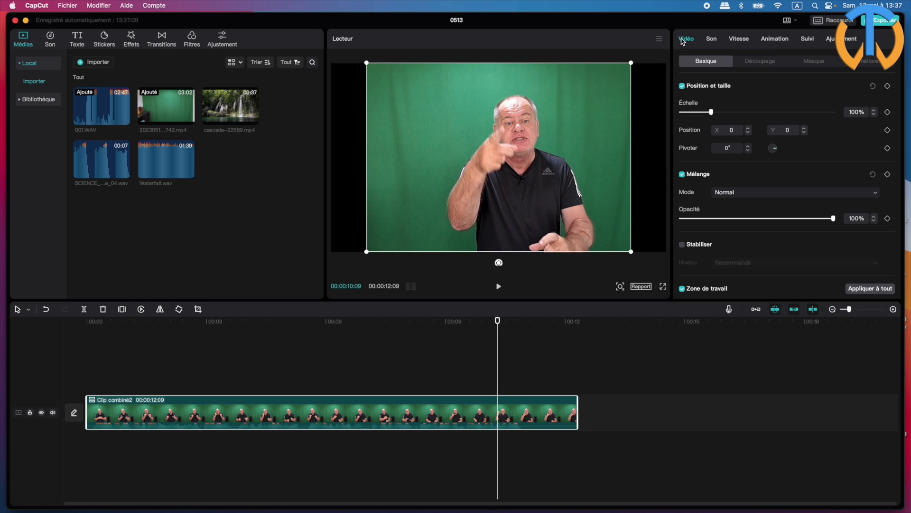
pyautogui.click(767, 63)
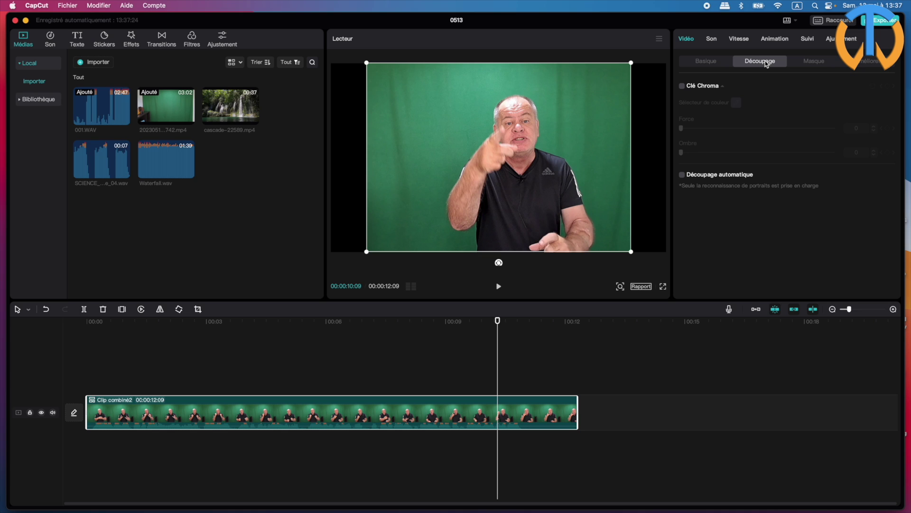
pyautogui.click(682, 87)
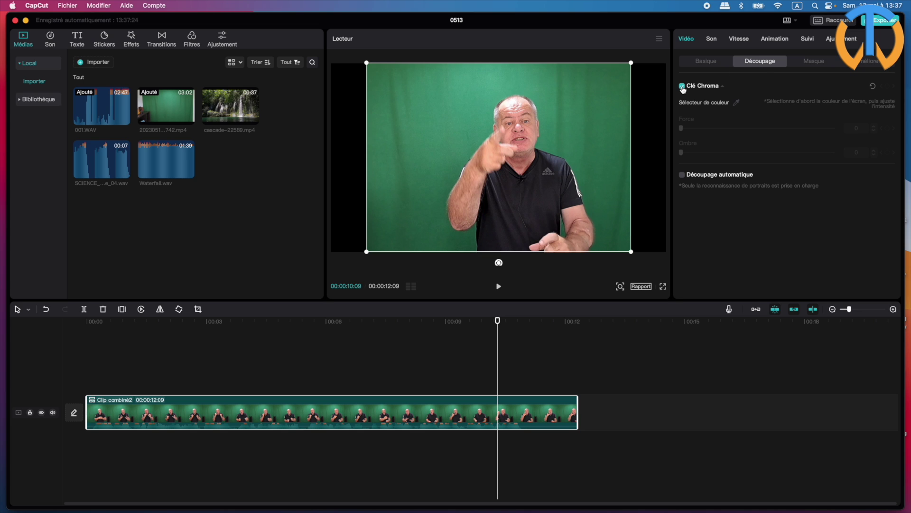
pyautogui.click(736, 103)
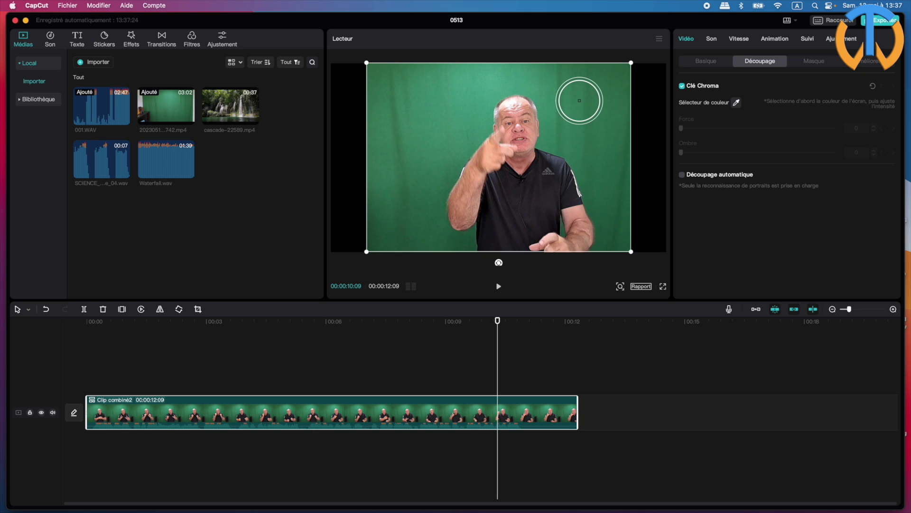
pyautogui.click(580, 101)
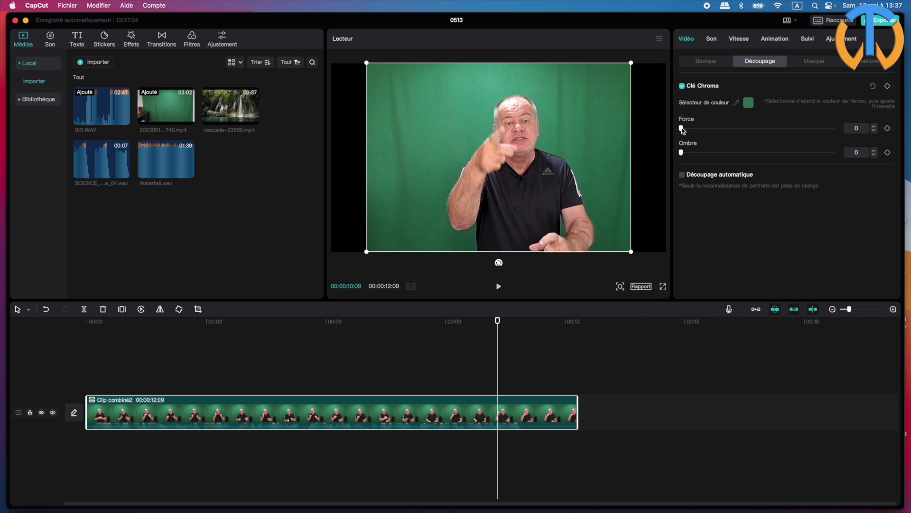
pyautogui.moveTo(683, 130); pyautogui.dragTo(701, 153)
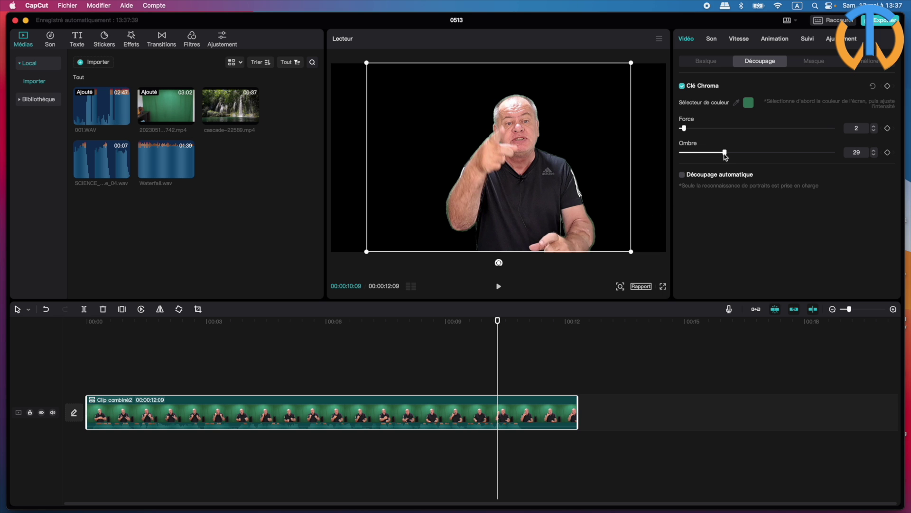
# Scrub through the keyed clip to check the presenter's cutout at several moments
pyautogui.click(558, 323)
pyautogui.moveTo(546, 321); pyautogui.dragTo(251, 321)
pyautogui.click(336, 321)
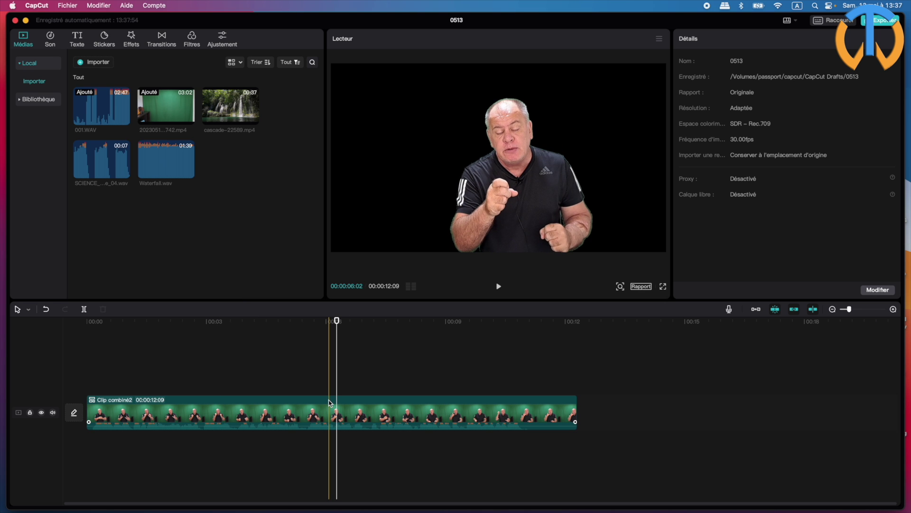
# Shift the keyed presenter clip slightly sideways to position X -90, Y 0
pyautogui.click(421, 412)
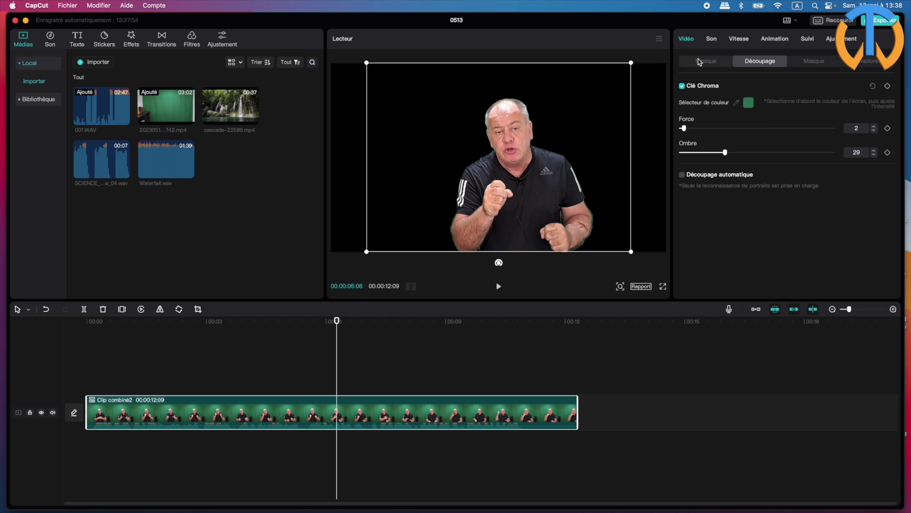
pyautogui.click(699, 62)
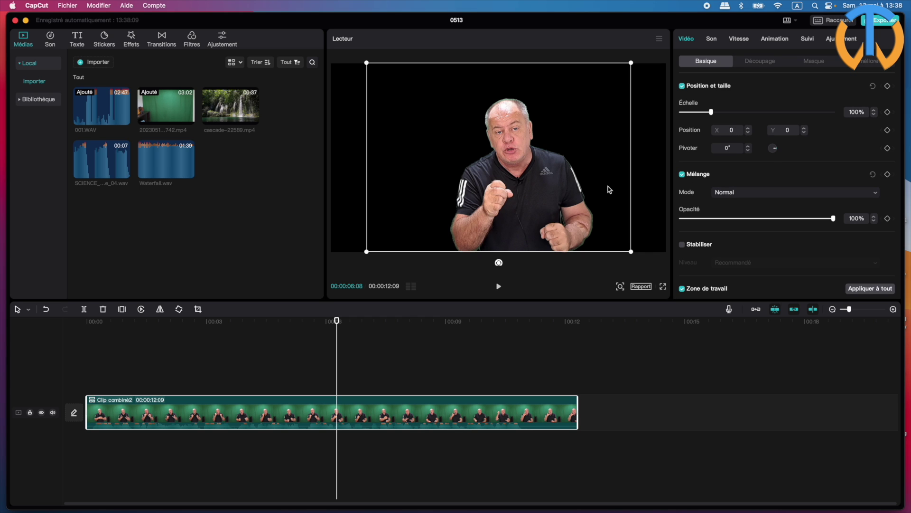
pyautogui.moveTo(507, 190)
pyautogui.mouseDown()
pyautogui.moveTo(468, 190)
pyautogui.moveTo(503, 186)
pyautogui.mouseUp()
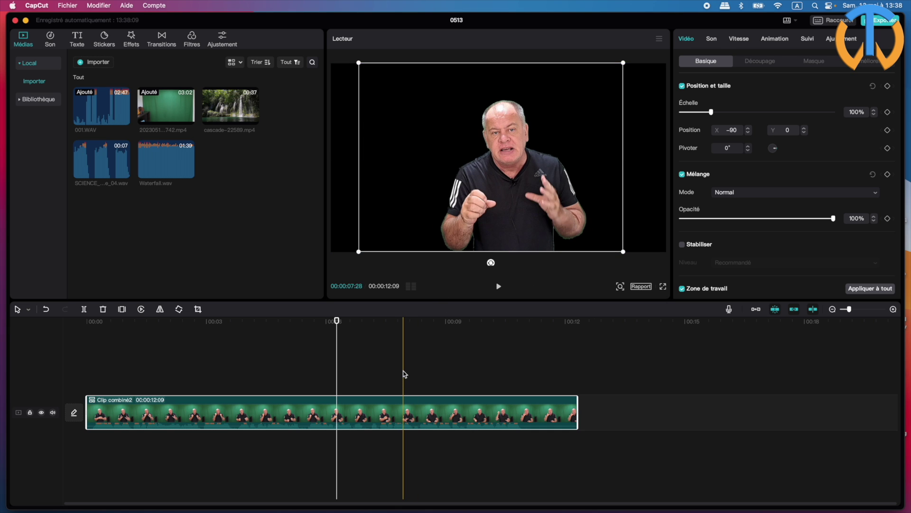
# Place cascade-22589.mp4 on the main track from the timeline start, with the combined presenter clip on the track above it
pyautogui.click(403, 322)
pyautogui.moveTo(405, 322); pyautogui.dragTo(74, 352)
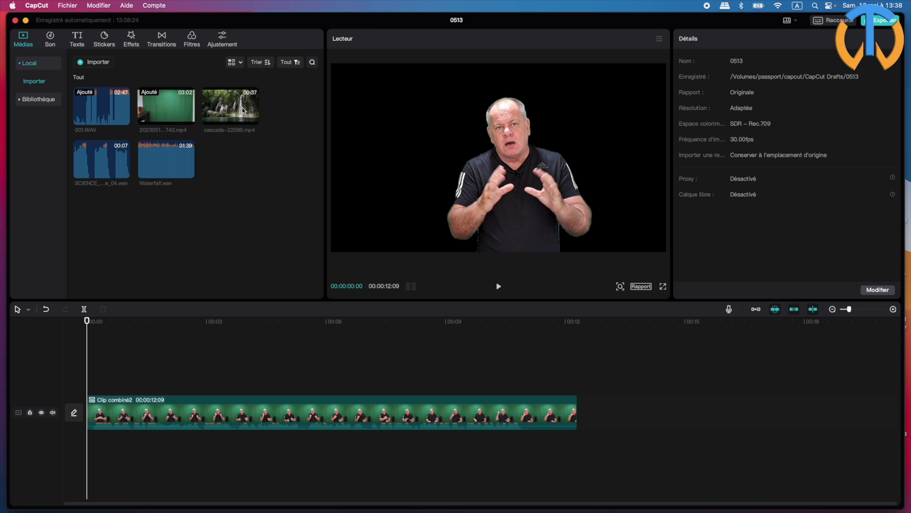
pyautogui.click(254, 119)
pyautogui.moveTo(256, 122); pyautogui.dragTo(88, 456)
pyautogui.moveTo(211, 413); pyautogui.dragTo(192, 394)
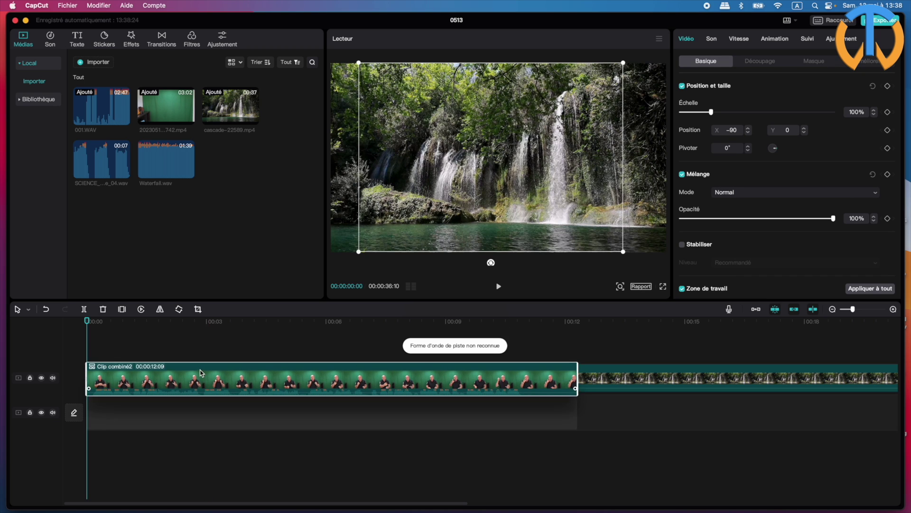
pyautogui.click(192, 394)
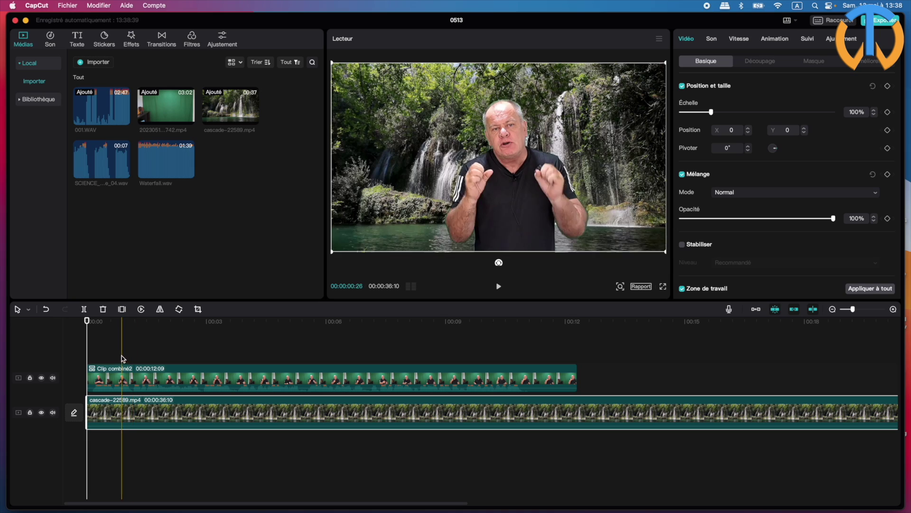
# Play the first seconds of the timeline to check the presenter against the waterfall background
pyautogui.moveTo(87, 323); pyautogui.dragTo(136, 354)
pyautogui.press('space')
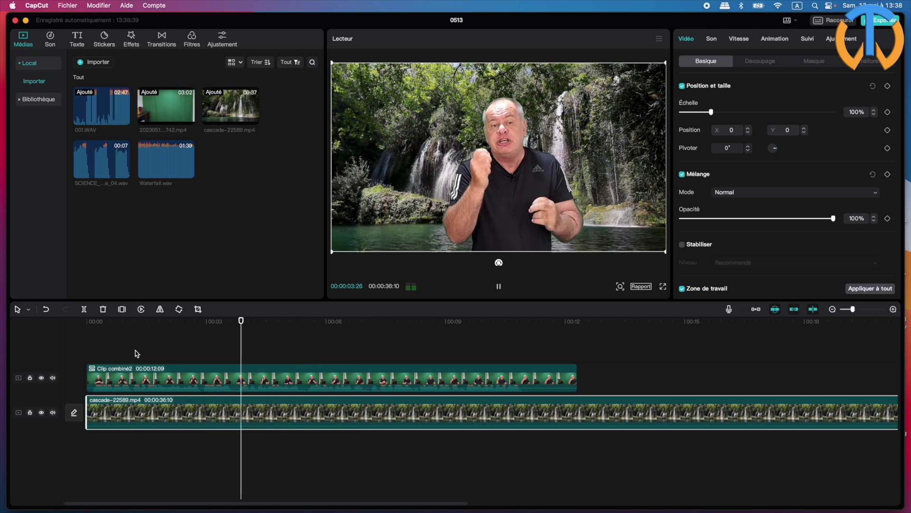
pyautogui.press('space')
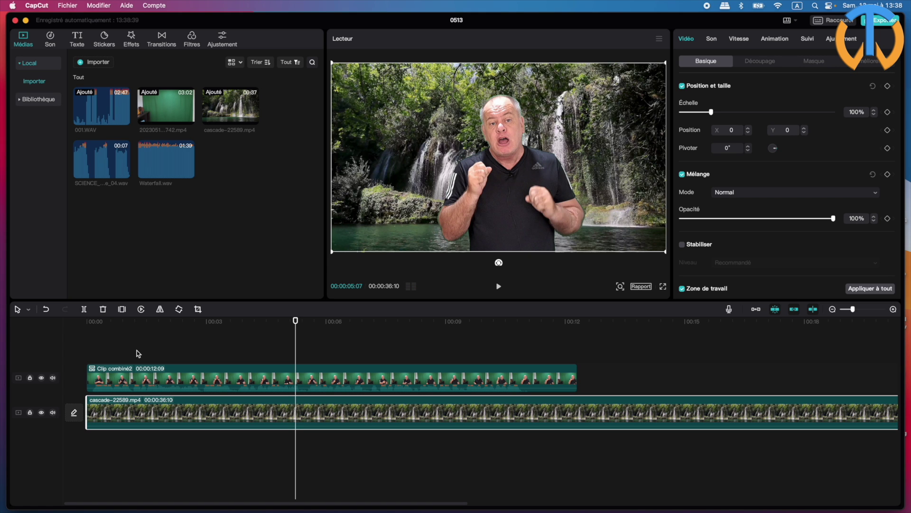
# Add Waterfall.wav on an audio track beneath the video from the timeline start and listen to the mix
pyautogui.click(162, 171)
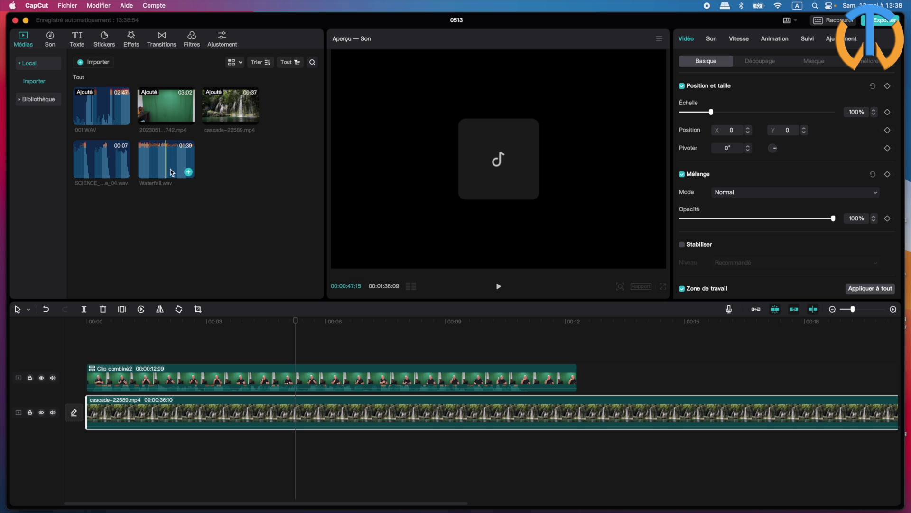
pyautogui.moveTo(167, 163); pyautogui.dragTo(88, 456)
pyautogui.press('space')
pyautogui.click(177, 335)
pyautogui.press('space')
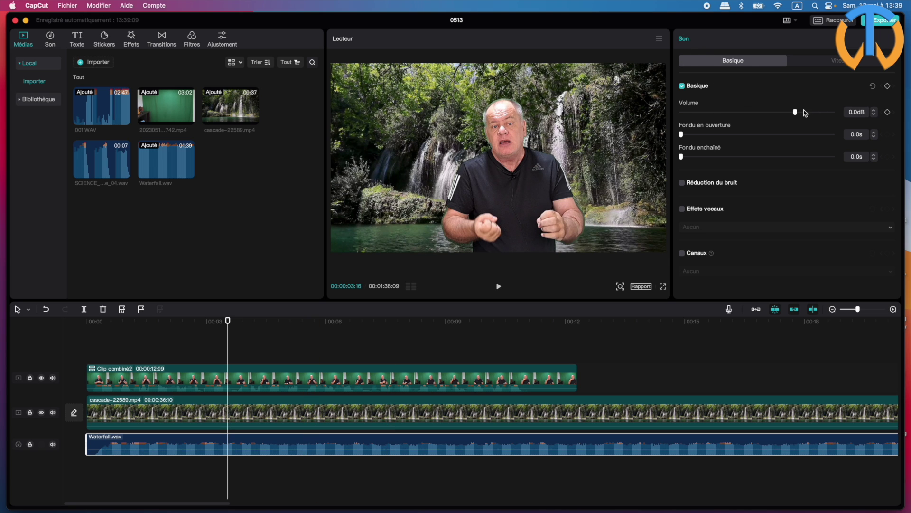
# Lower the Waterfall.wav volume to -25.6 dB and replay from the beginning to check the balance with the voice
pyautogui.moveTo(795, 113); pyautogui.dragTo(748, 113)
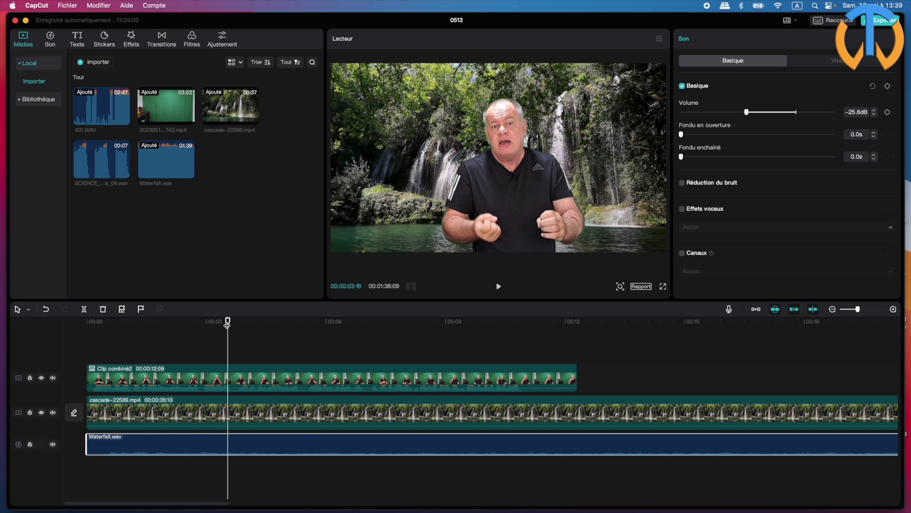
pyautogui.moveTo(228, 322); pyautogui.dragTo(82, 334)
pyautogui.press('space')
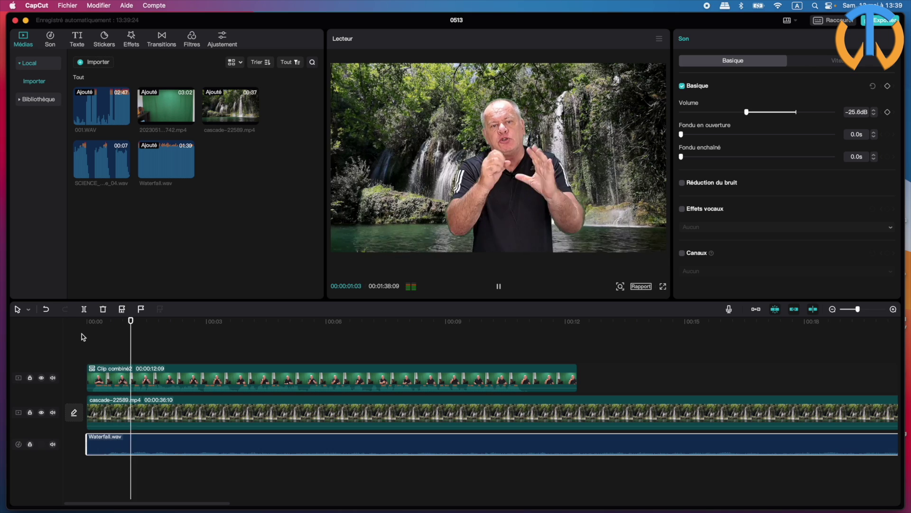
pyautogui.press('space')
pyautogui.press('space')
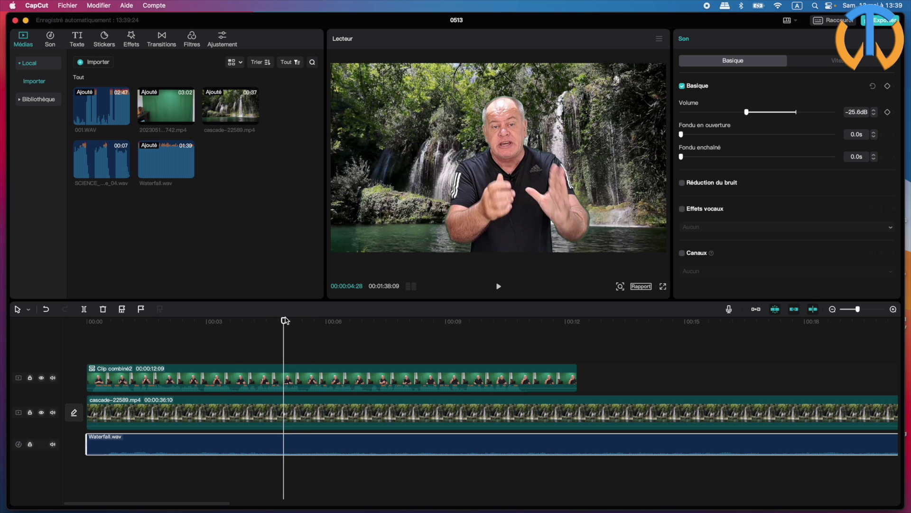
# Find the moment the presenter points forward and leave the playhead there, at 00:00:10:09
pyautogui.press('space')
pyautogui.click(421, 338)
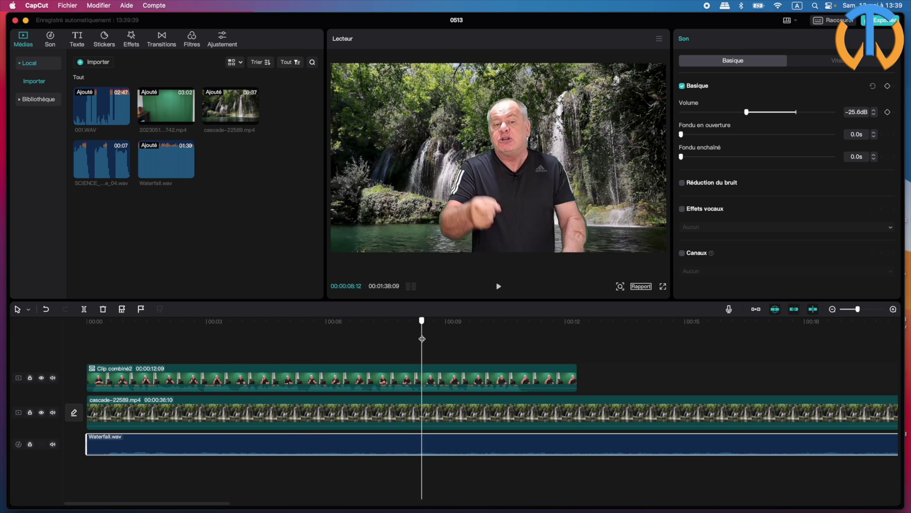
pyautogui.press('space')
pyautogui.click(456, 340)
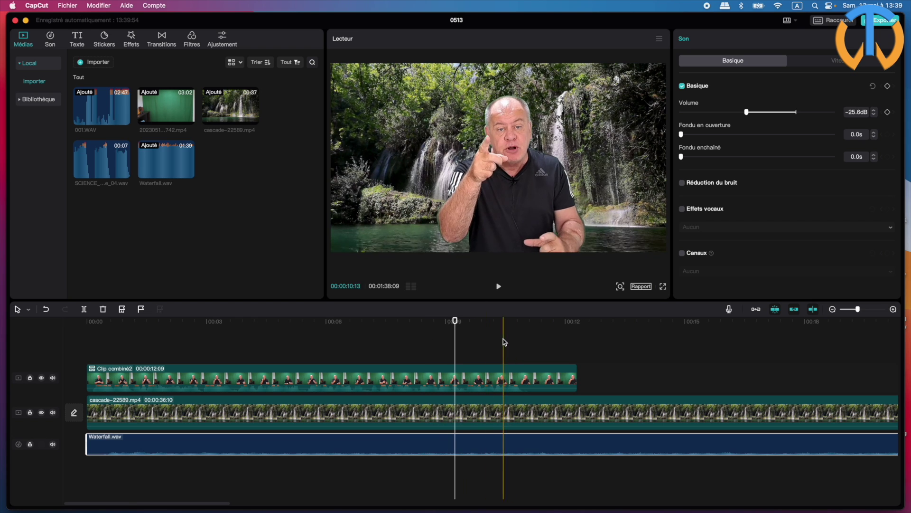
pyautogui.press('space')
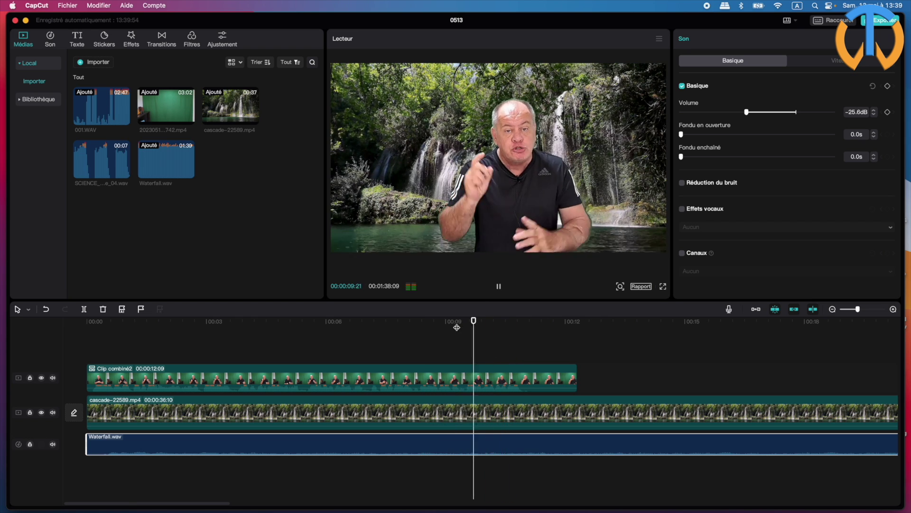
pyautogui.press('space')
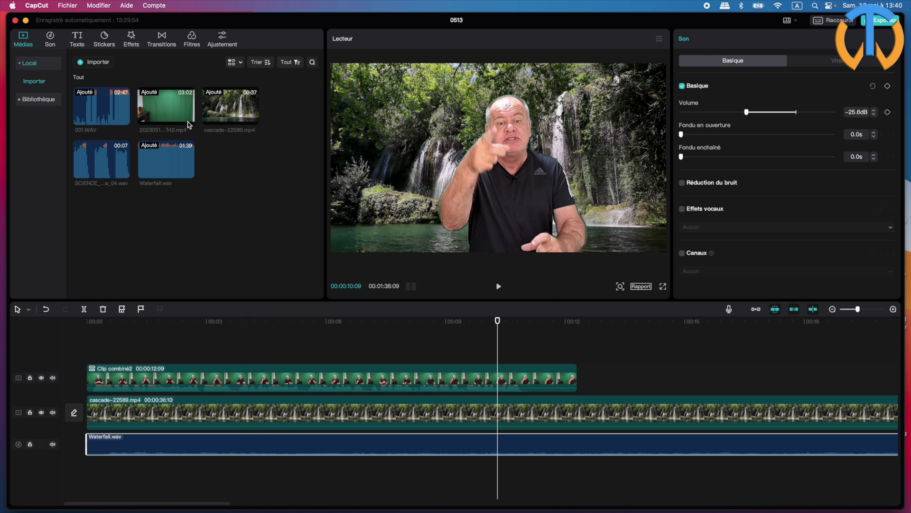
# Browse the video and body effects, previewing several trending body effects on the presenter
pyautogui.click(131, 41)
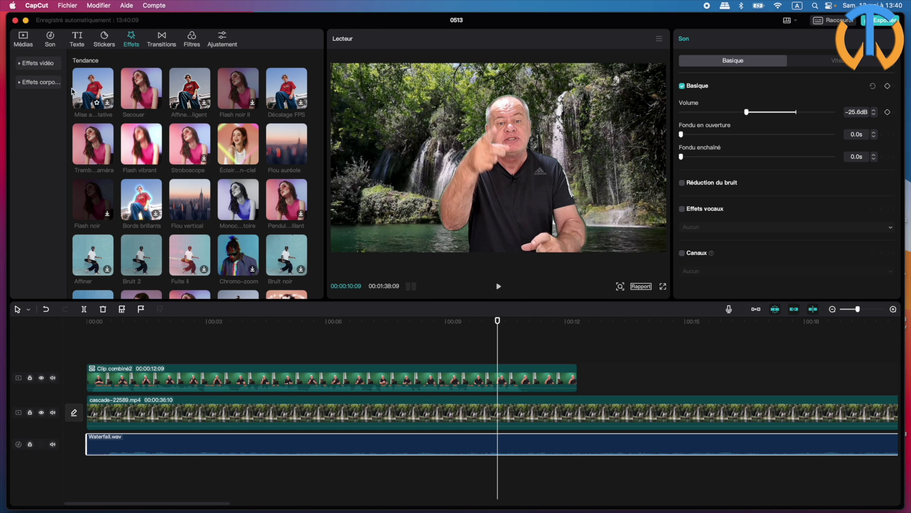
pyautogui.click(32, 65)
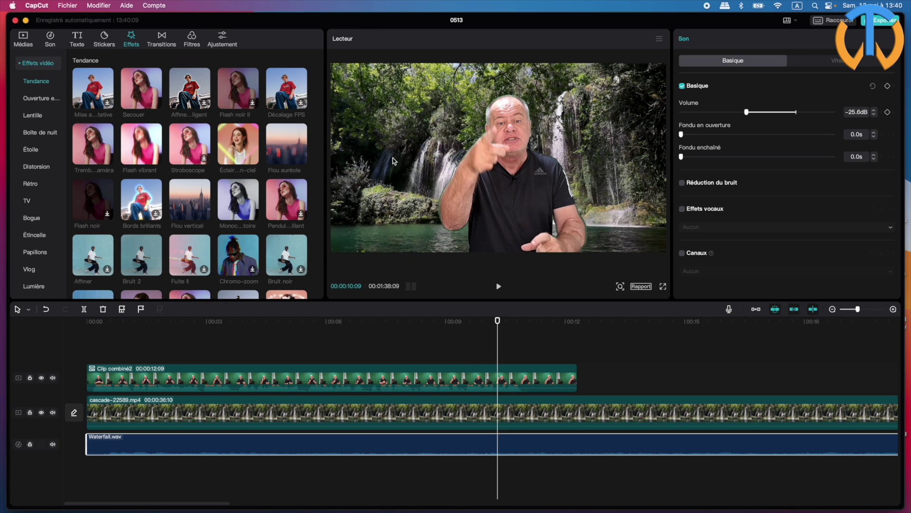
pyautogui.click(18, 65)
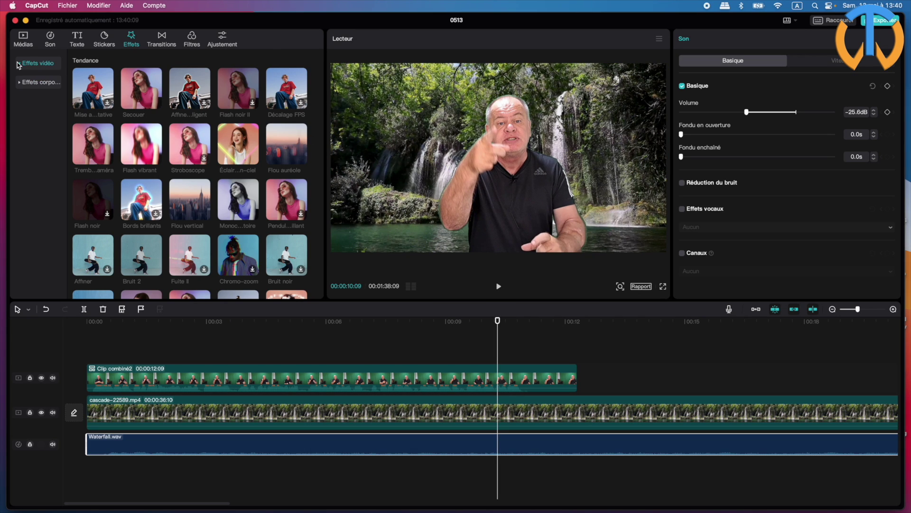
pyautogui.click(26, 84)
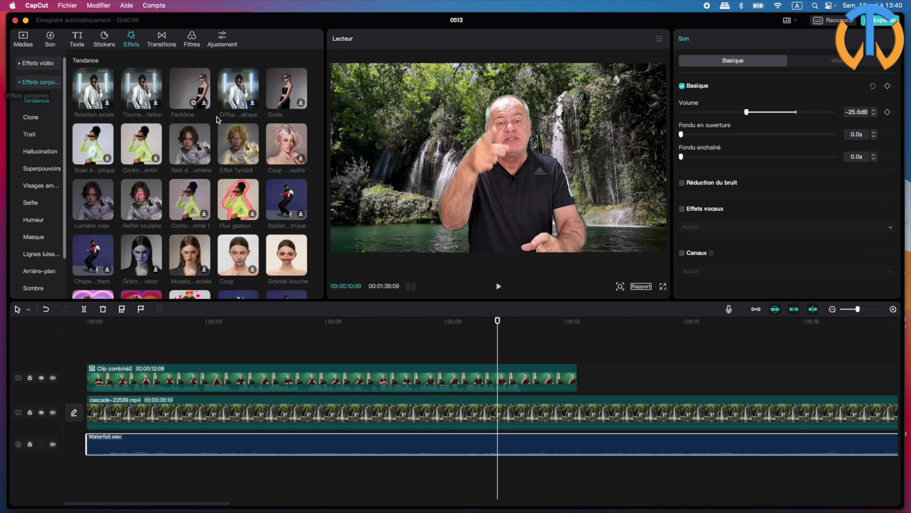
pyautogui.scroll(-1, 243, 187)
pyautogui.scroll(1, 243, 188)
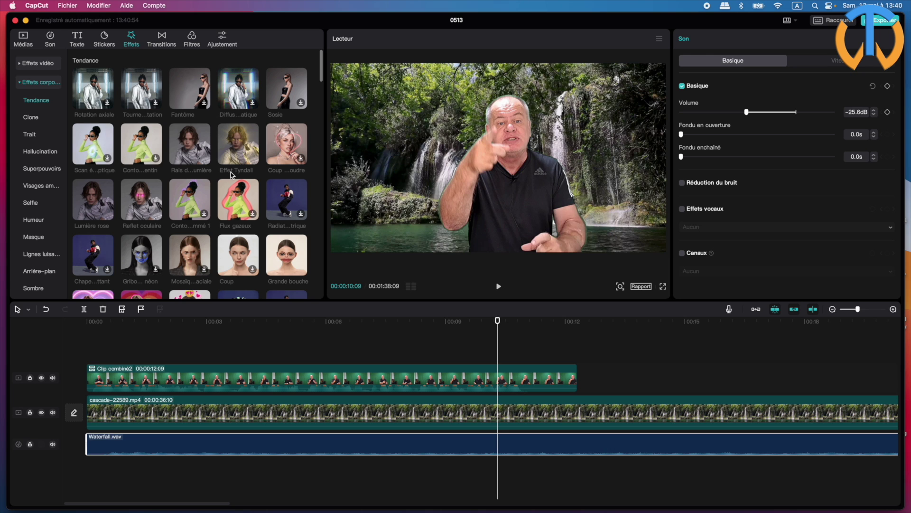
pyautogui.scroll(-5, 242, 162)
pyautogui.scroll(-1, 249, 170)
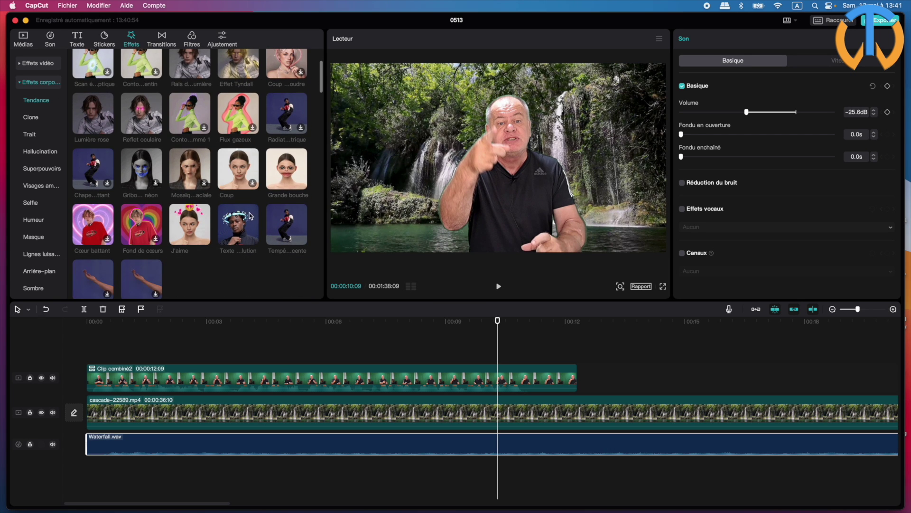
pyautogui.moveTo(279, 237)
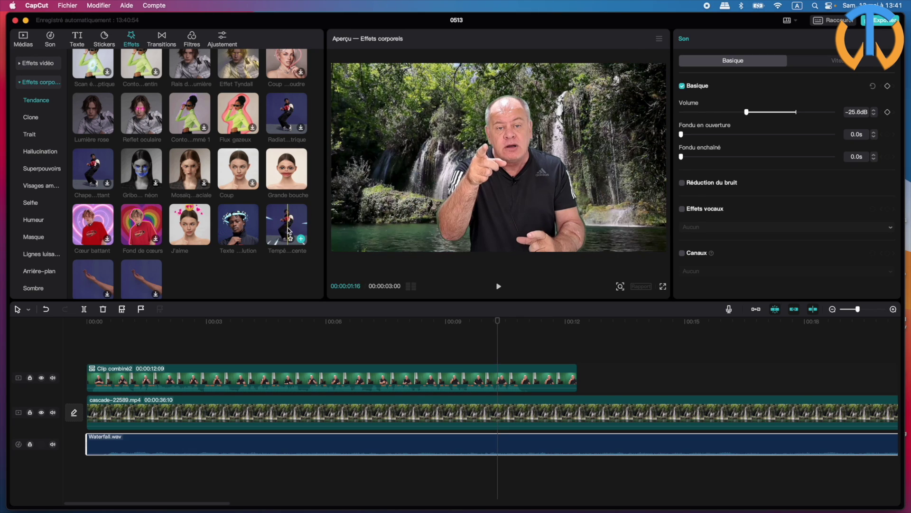
pyautogui.moveTo(249, 231)
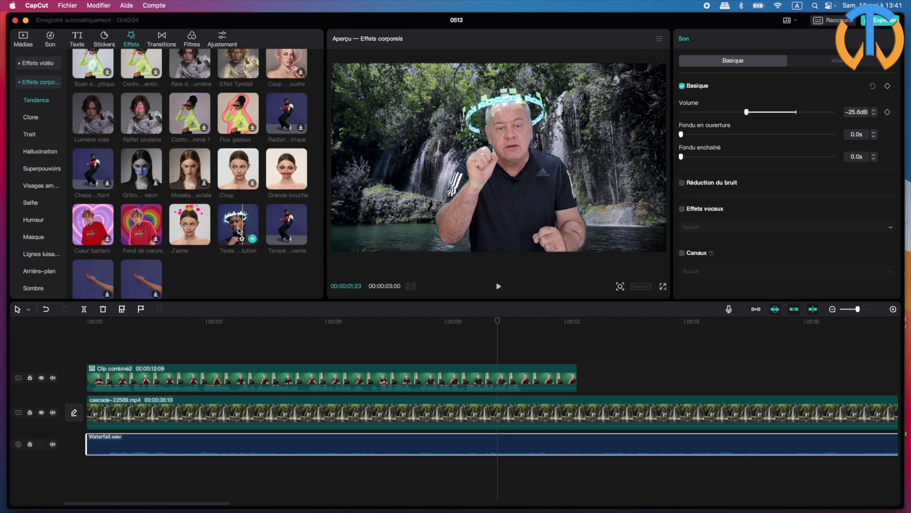
pyautogui.moveTo(194, 230)
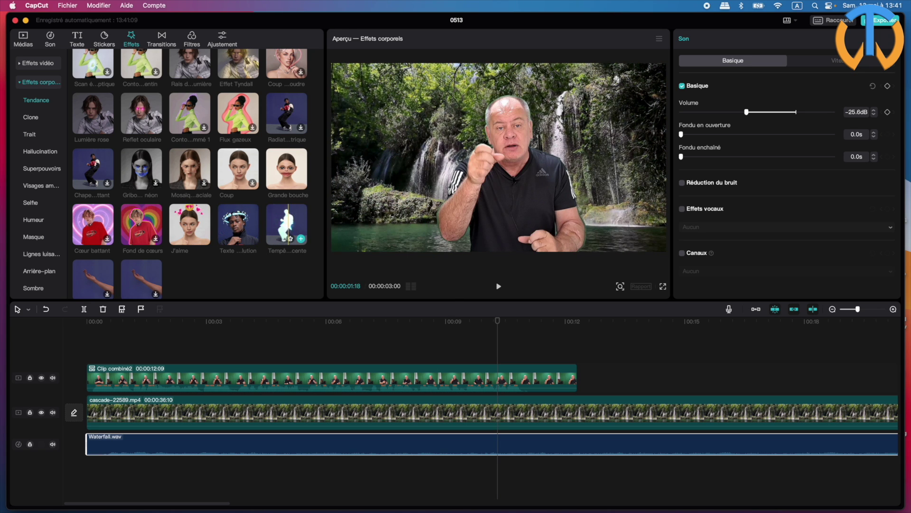
# Mark the Tempête électroluminescente body effect as a favourite and preview it from the favourites
pyautogui.click(290, 239)
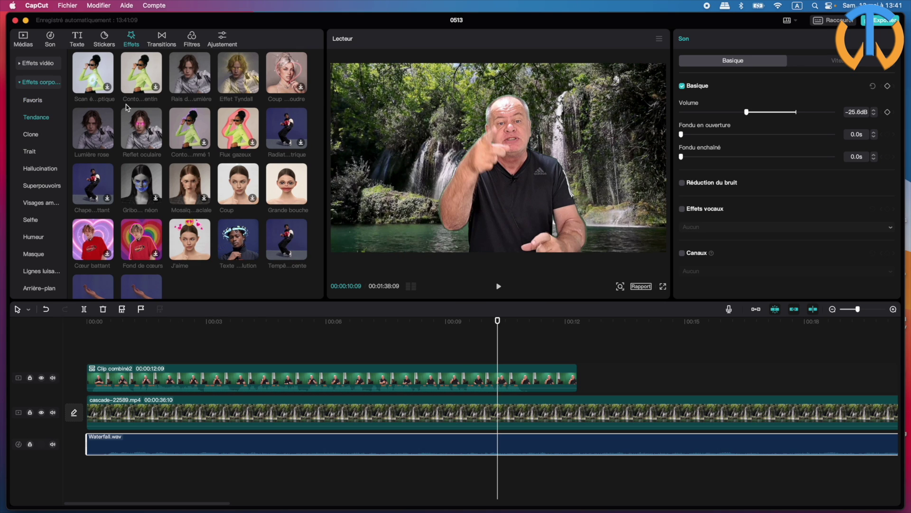
pyautogui.scroll(5, 130, 107)
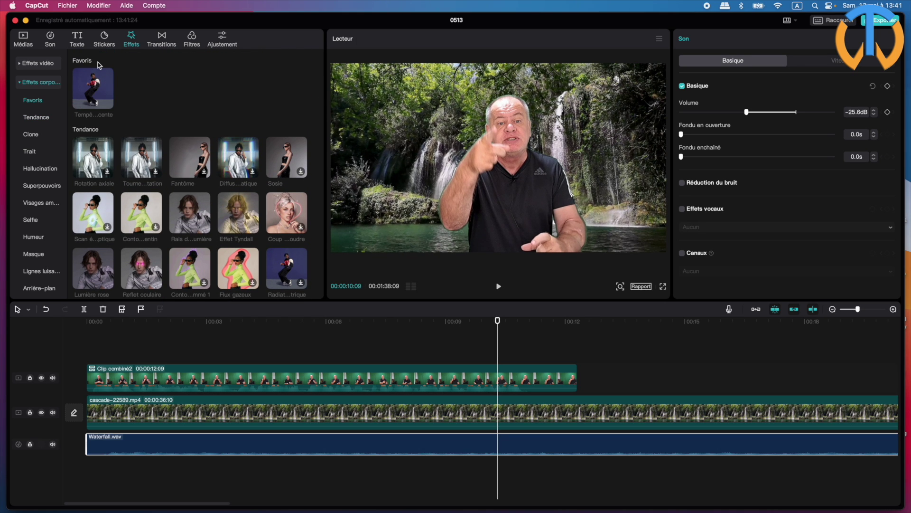
pyautogui.moveTo(91, 88)
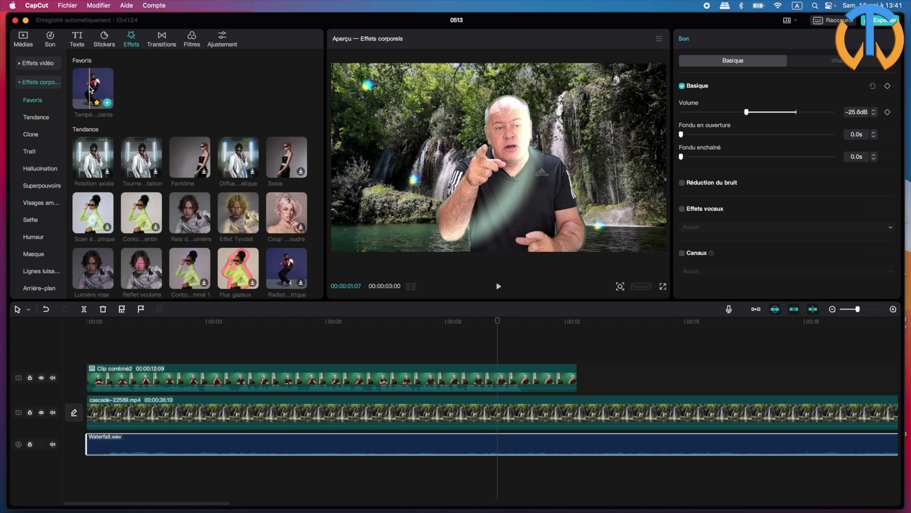
# Add the Tempête électroluminescente body effect to the timeline at 00:00:10:09
pyautogui.scroll(-5, 271, 212)
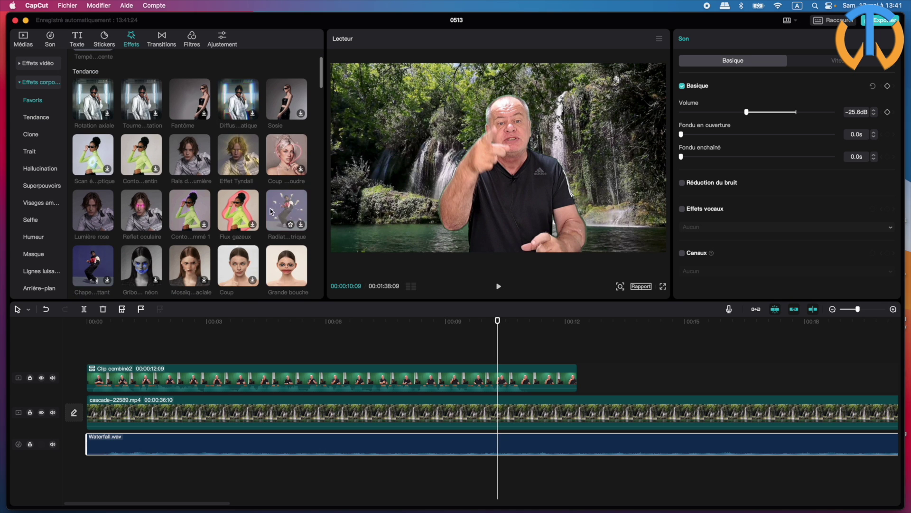
pyautogui.scroll(-4, 261, 199)
pyautogui.moveTo(251, 182)
pyautogui.moveTo(299, 206)
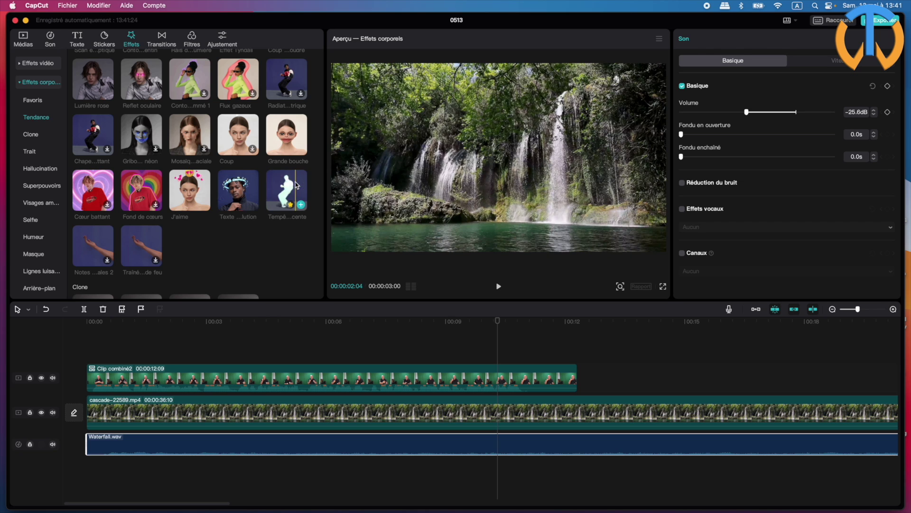
pyautogui.click(301, 206)
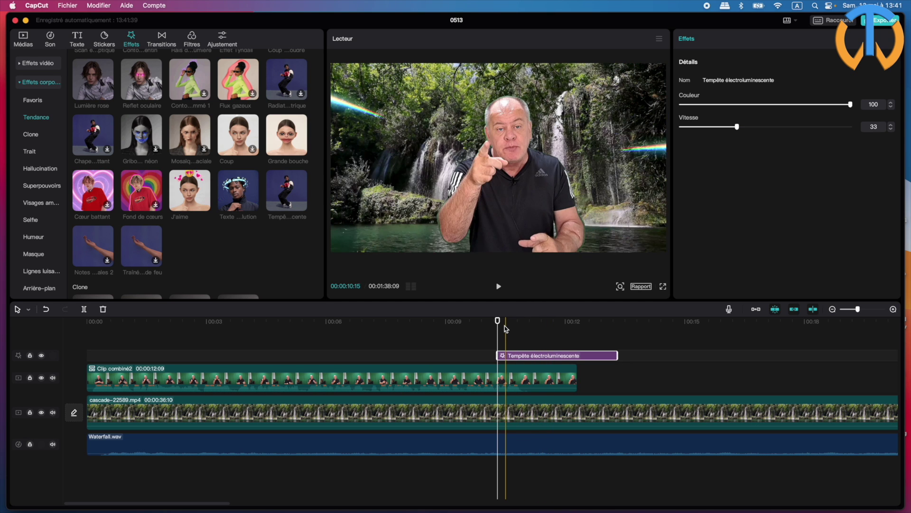
# Play the timeline from 00:00:09:14 to check how the effect looks on the presenter
pyautogui.moveTo(497, 322); pyautogui.dragTo(464, 323)
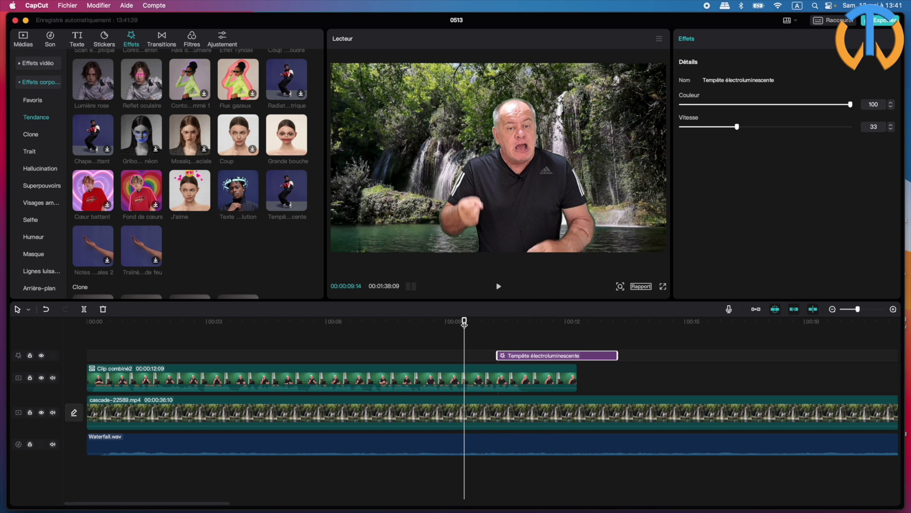
pyautogui.click(464, 325)
pyautogui.press('space')
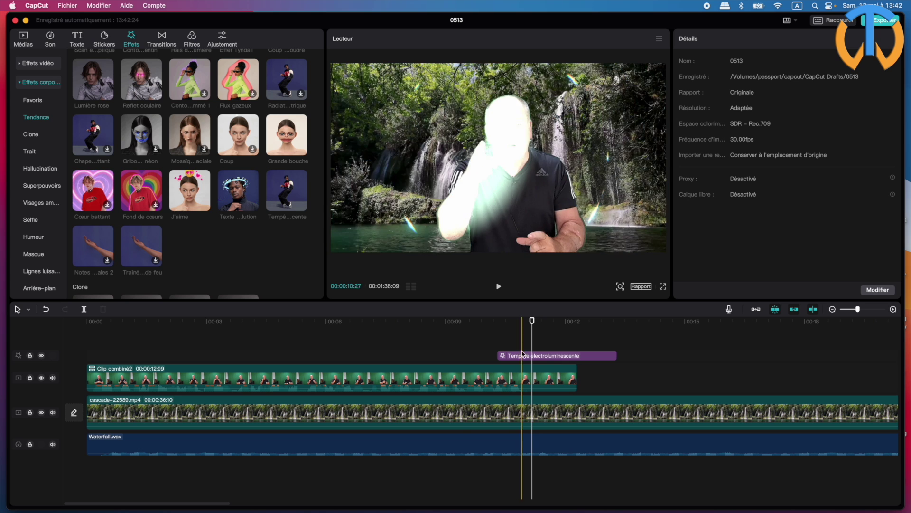
# Split the presenter's combined clip at 00:00:11:05, at the effect's white flash, and delete the part after the cut
pyautogui.click(534, 377)
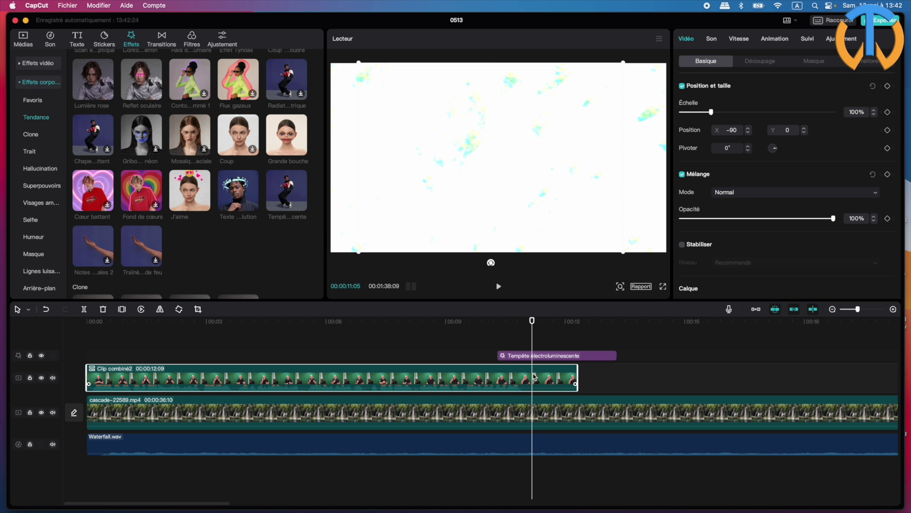
pyautogui.press('super+b')
pyautogui.click(551, 375)
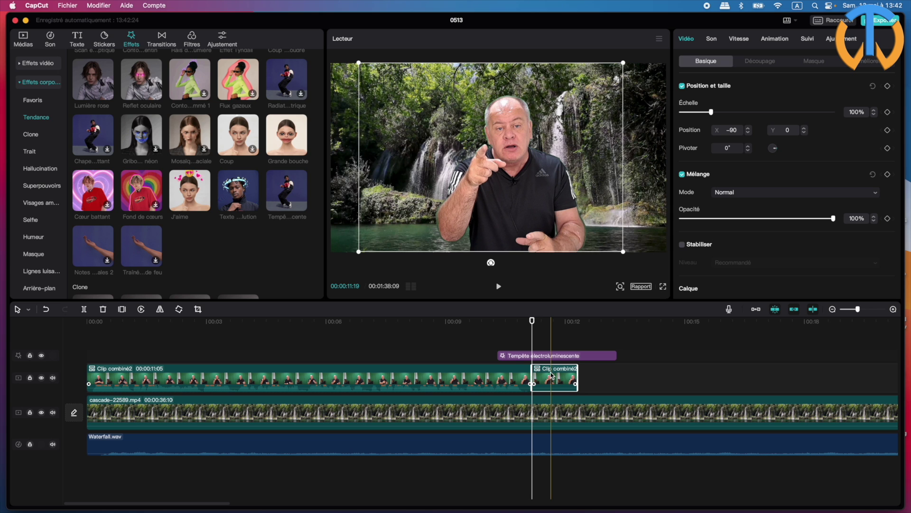
pyautogui.press('Delete')
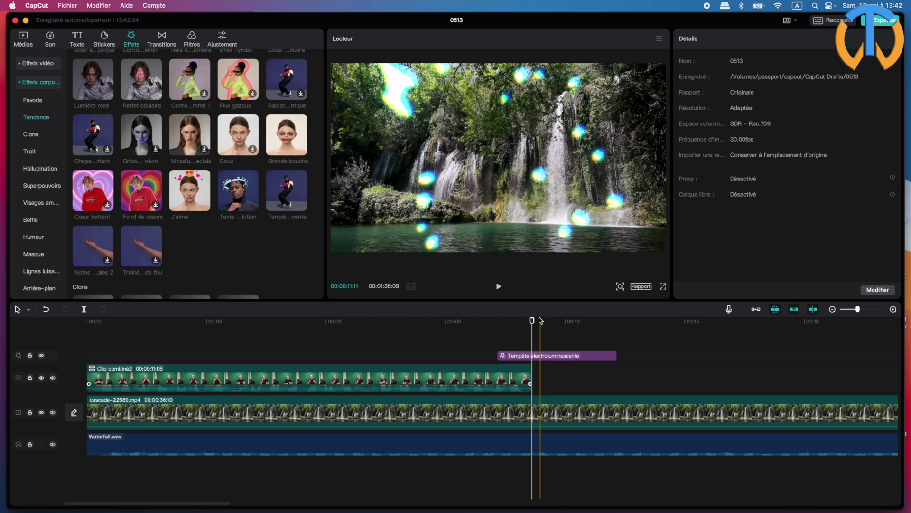
# Play the timeline around the new cut to check how the presenter disappears in the flash
pyautogui.moveTo(531, 324); pyautogui.dragTo(466, 325)
pyautogui.press('space')
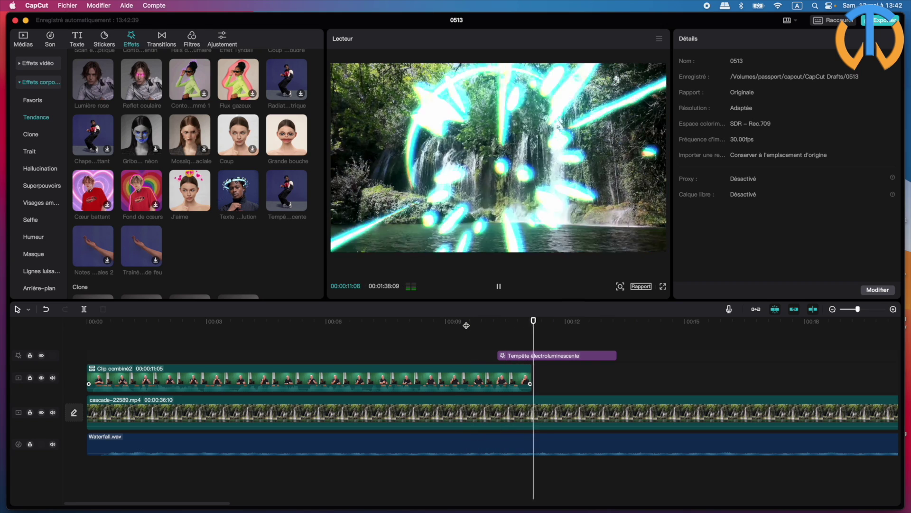
pyautogui.press('space')
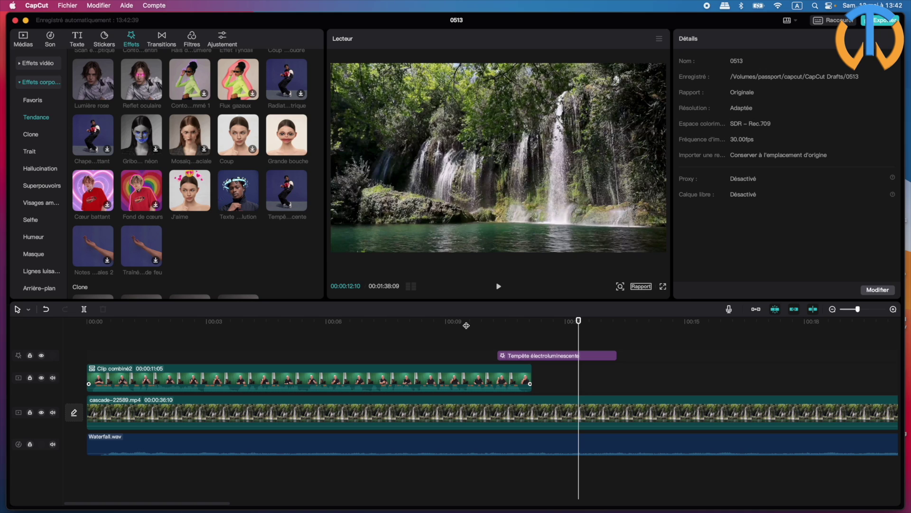
pyautogui.moveTo(579, 323); pyautogui.dragTo(482, 326)
pyautogui.press('space')
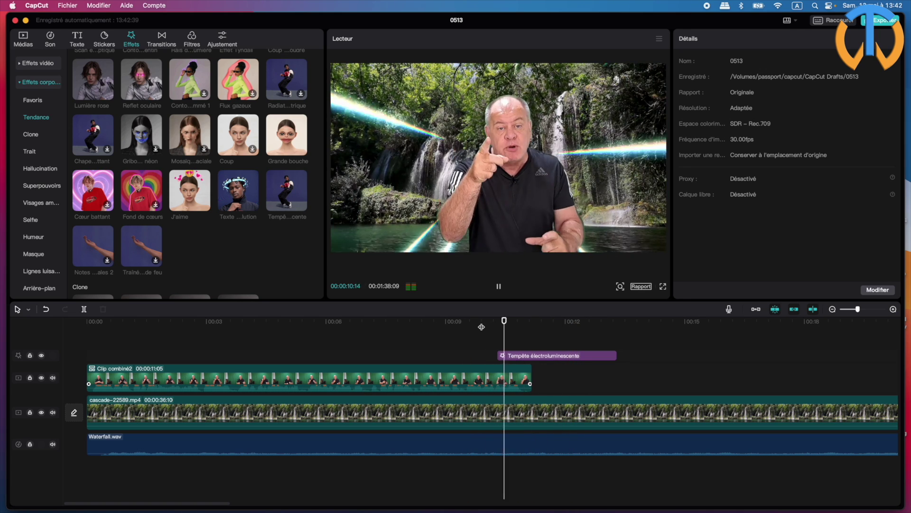
pyautogui.press('space')
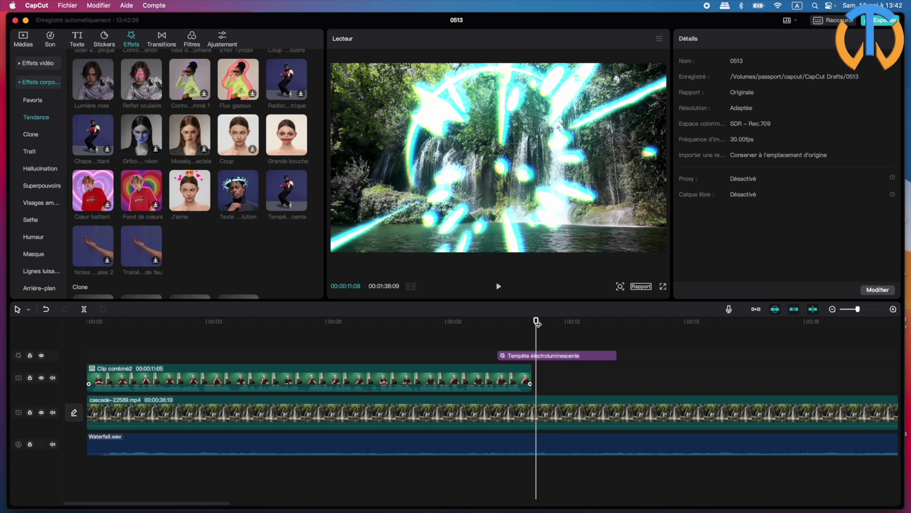
pyautogui.moveTo(537, 322); pyautogui.dragTo(532, 323)
pyautogui.press('space')
pyautogui.press('space')
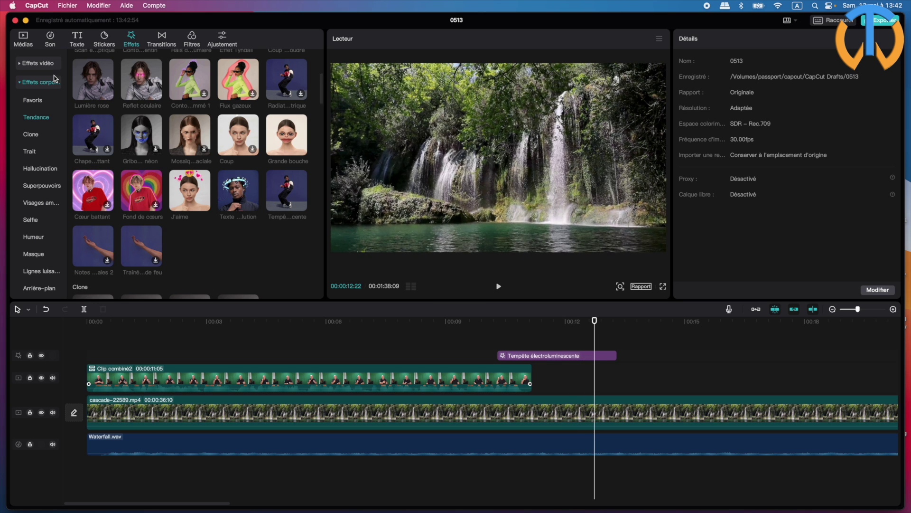
# Add the SCIENCE_FICTION_ELECTRONICS_Disintegrate_04.wav sound from the imported media to the timeline at 00:00:12:22 and listen to its first burst
pyautogui.click(22, 38)
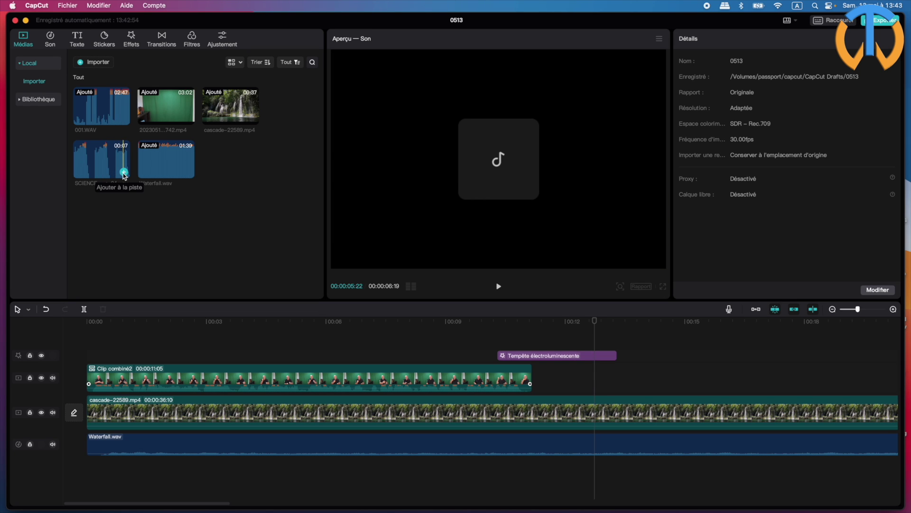
pyautogui.click(124, 173)
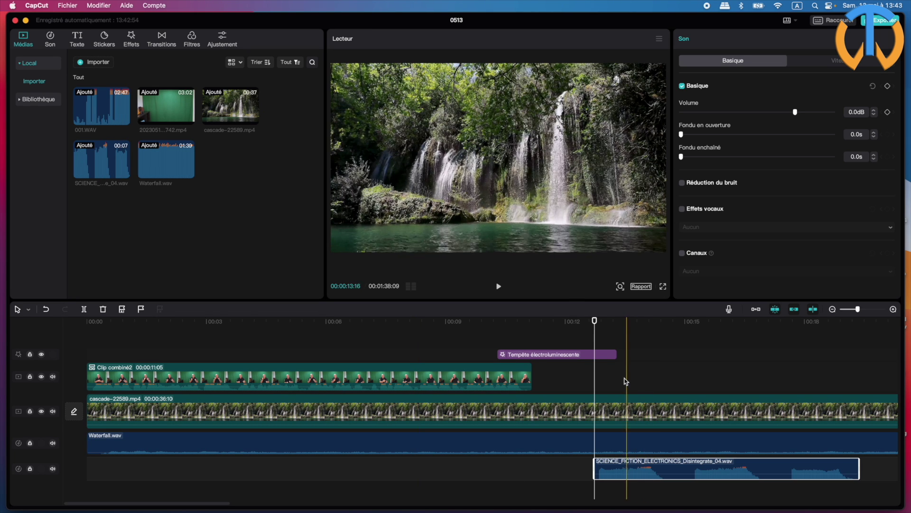
pyautogui.moveTo(597, 323); pyautogui.dragTo(603, 355)
pyautogui.press('space')
pyautogui.press('space')
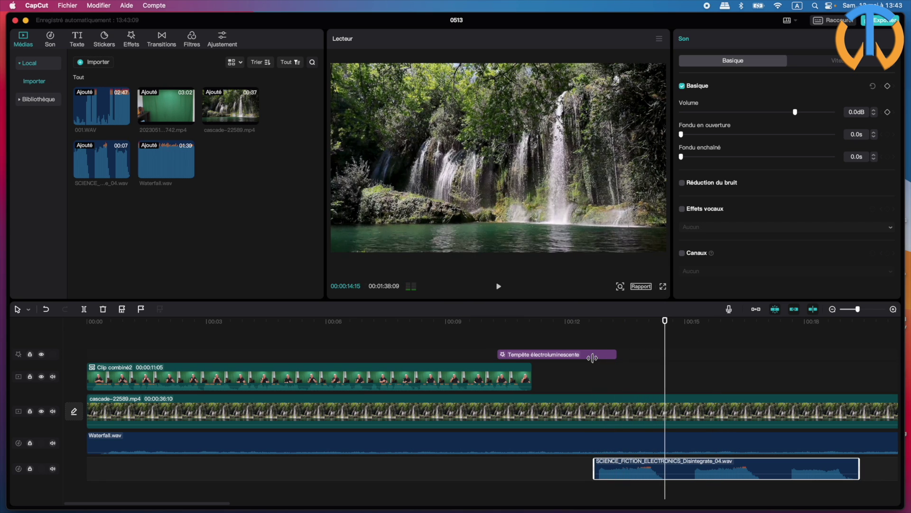
# Keep only the disintegration sound's part before 00:00:14:15 and move it to start just before the Tempête électroluminescente effect
pyautogui.press('super+b')
pyautogui.click(673, 474)
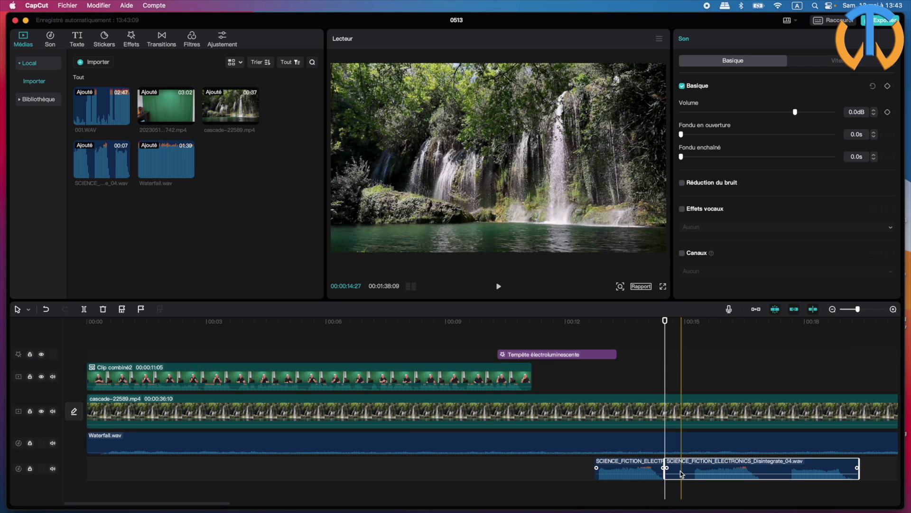
pyautogui.press('Delete')
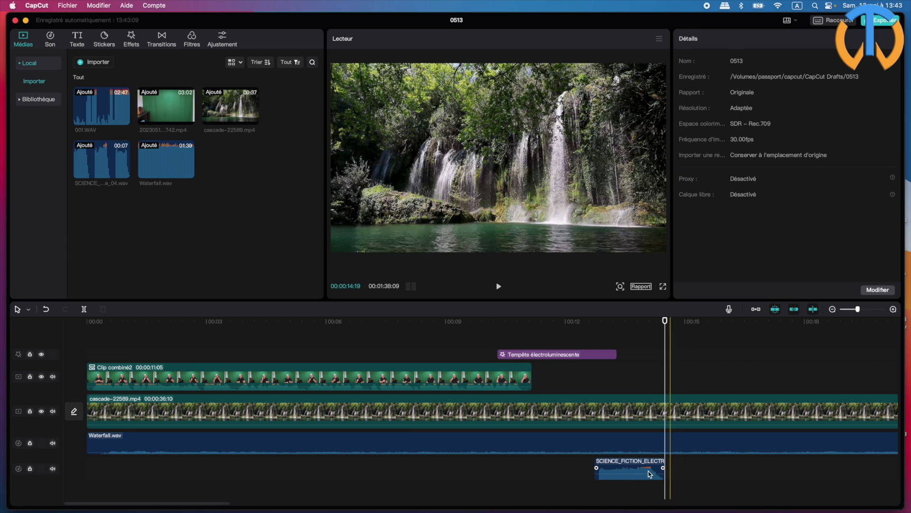
pyautogui.moveTo(627, 468); pyautogui.dragTo(546, 467)
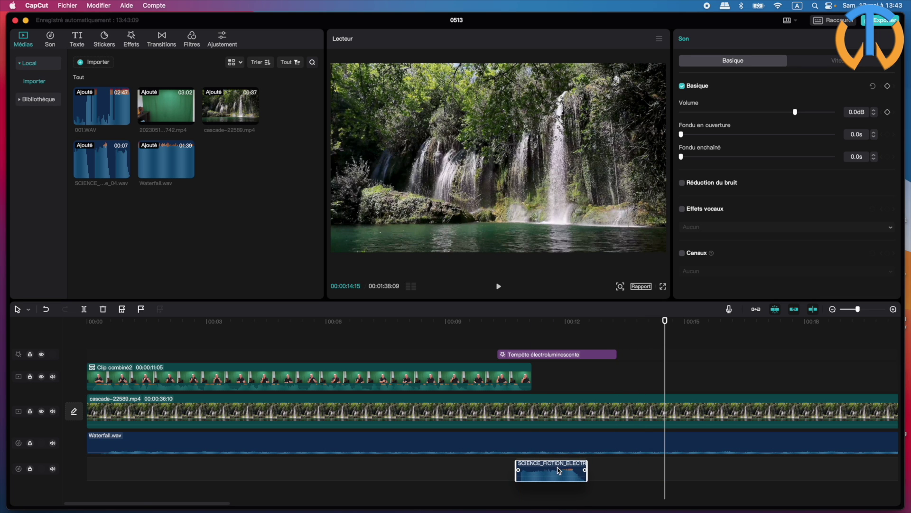
# Play the timeline through the Tempête électroluminescente effect to check the disintegration sound's timing
pyautogui.moveTo(664, 325); pyautogui.dragTo(493, 335)
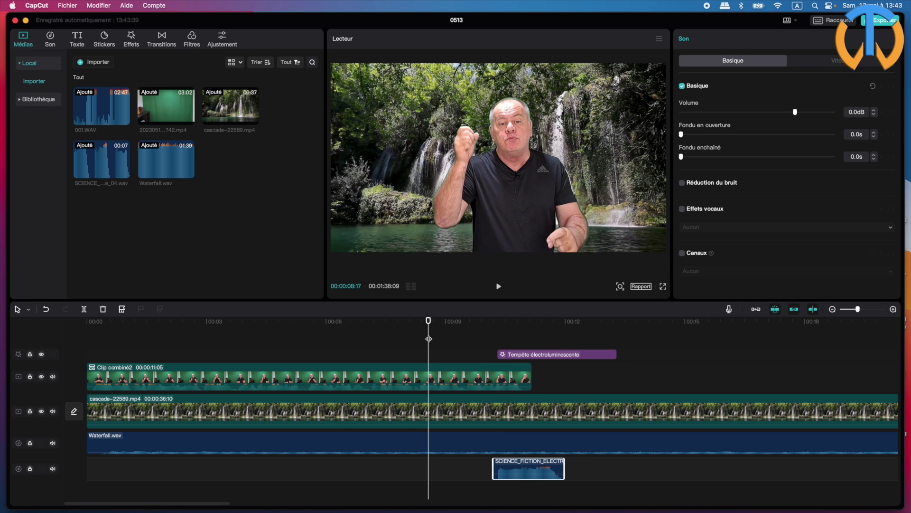
pyautogui.moveTo(427, 330); pyautogui.dragTo(322, 323)
pyautogui.press('space')
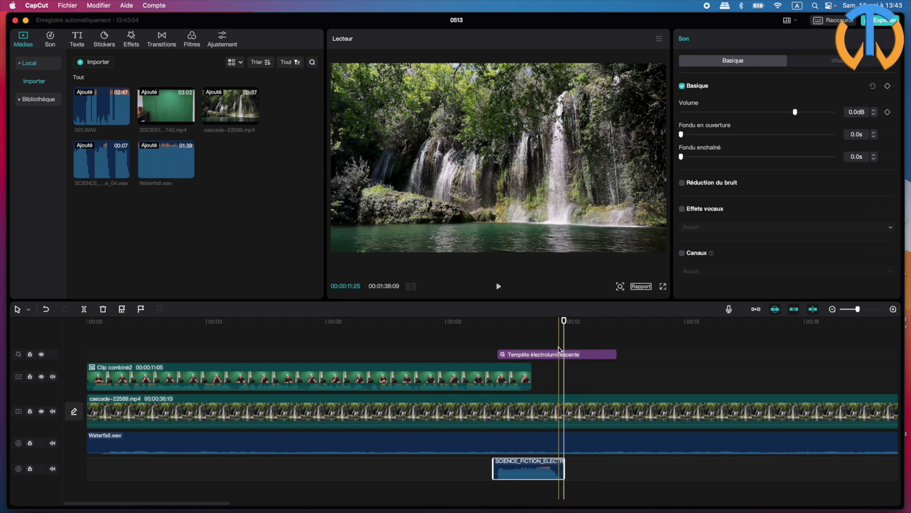
pyautogui.press('space')
pyautogui.moveTo(605, 327); pyautogui.dragTo(458, 329)
pyautogui.press('space')
pyautogui.press('space')
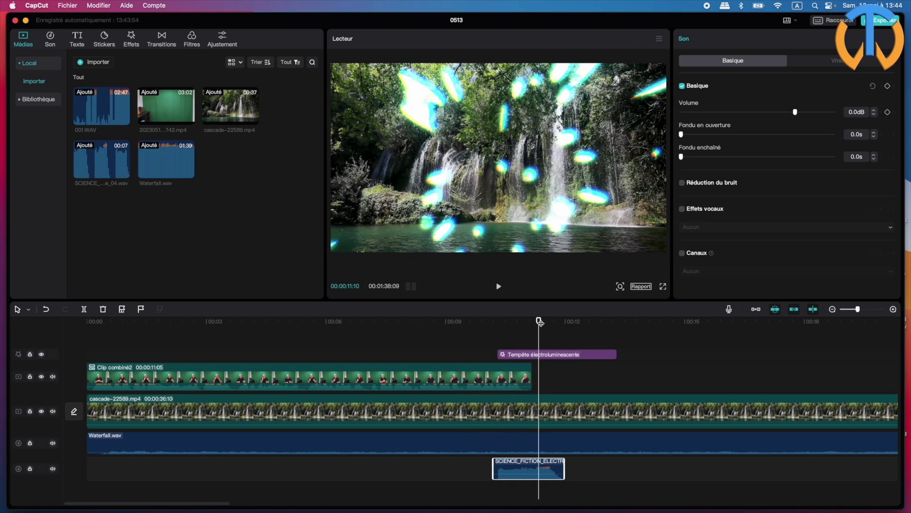
# Add a volume keyframe to the Waterfall.wav audio at 00:00:11:05, where the presenter clip ends
pyautogui.moveTo(540, 322); pyautogui.dragTo(533, 323)
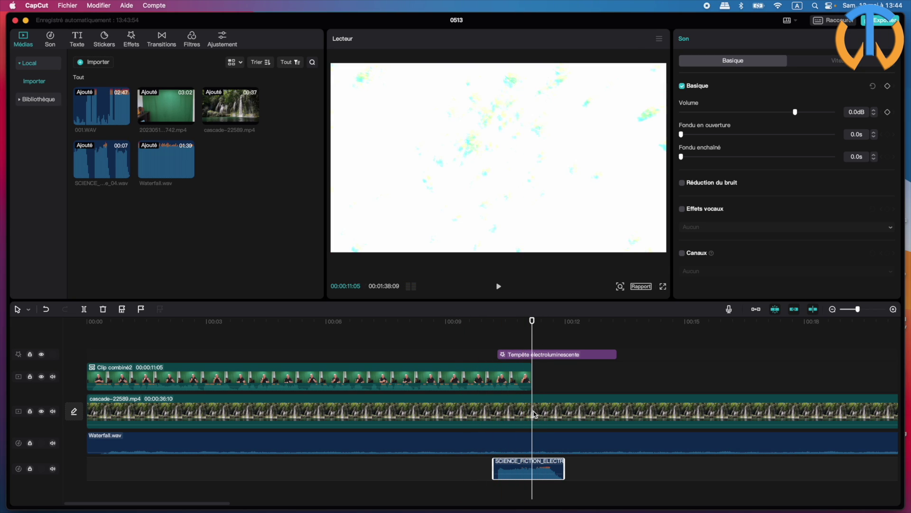
pyautogui.click(534, 441)
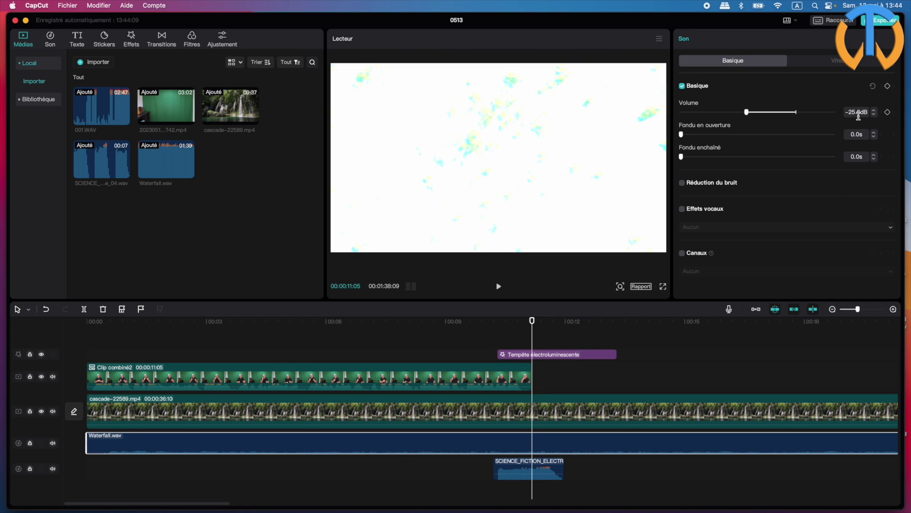
pyautogui.click(888, 112)
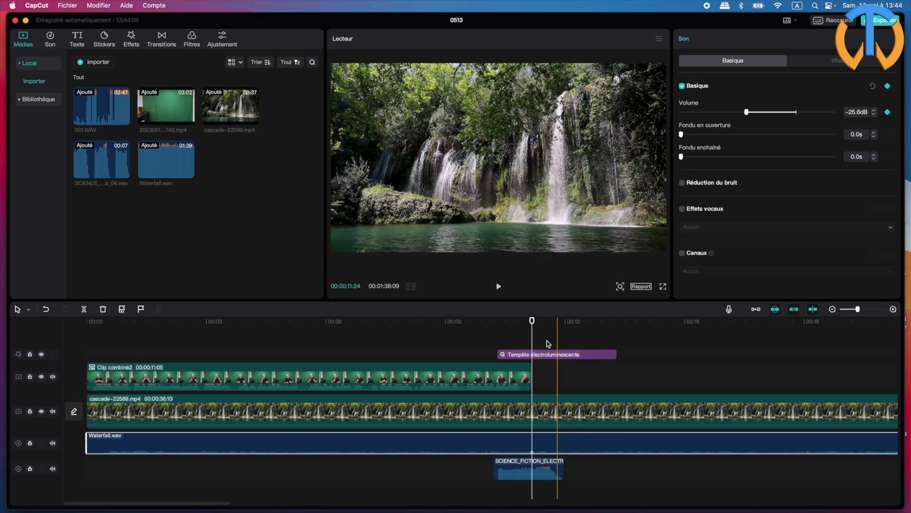
# Add a second volume keyframe to Waterfall.wav at 00:00:11:23 and set its volume to -12.0 dB
pyautogui.moveTo(532, 321); pyautogui.dragTo(555, 320)
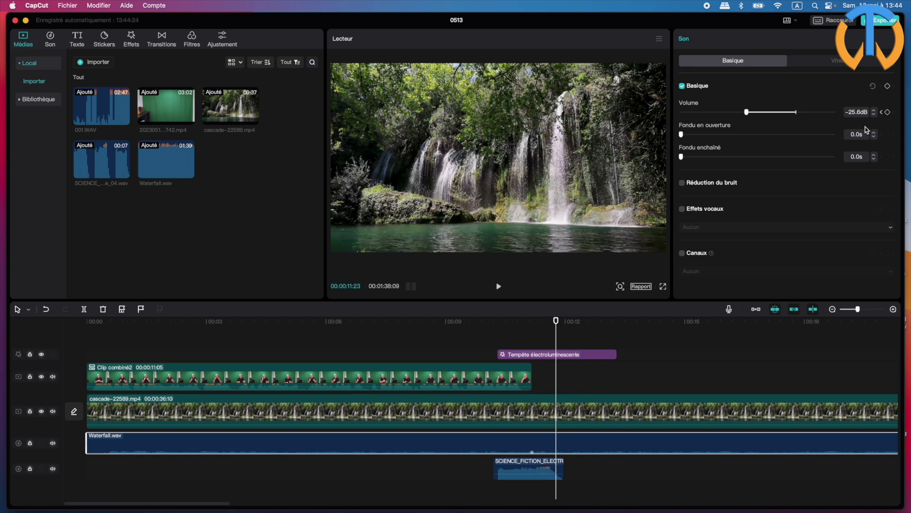
pyautogui.click(888, 113)
pyautogui.moveTo(746, 112); pyautogui.dragTo(773, 112)
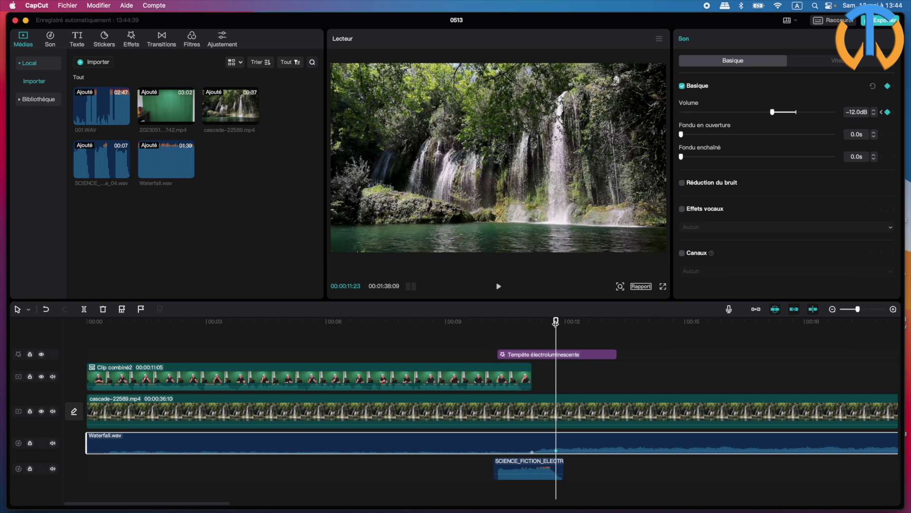
# Play the timeline from before the presenter's disappearance to check the waterfall sound's rise in volume
pyautogui.moveTo(557, 322); pyautogui.dragTo(387, 323)
pyautogui.press('space')
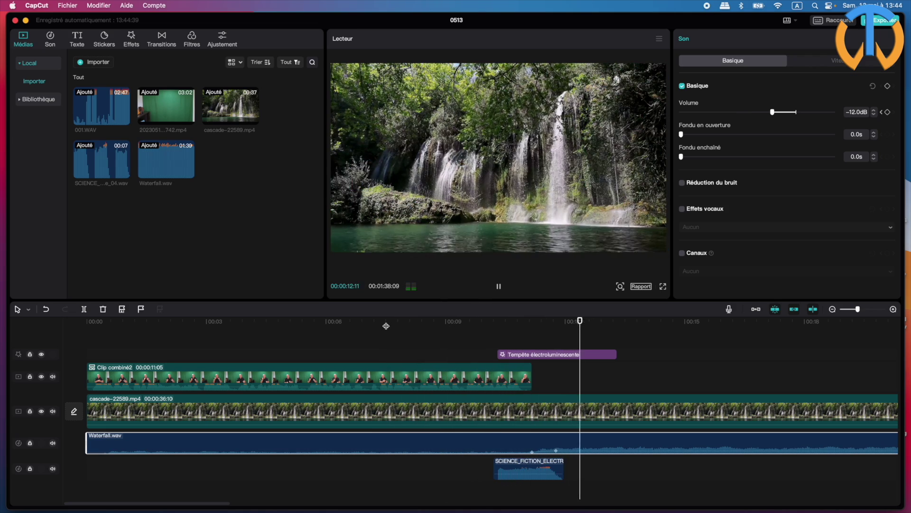
pyautogui.press('space')
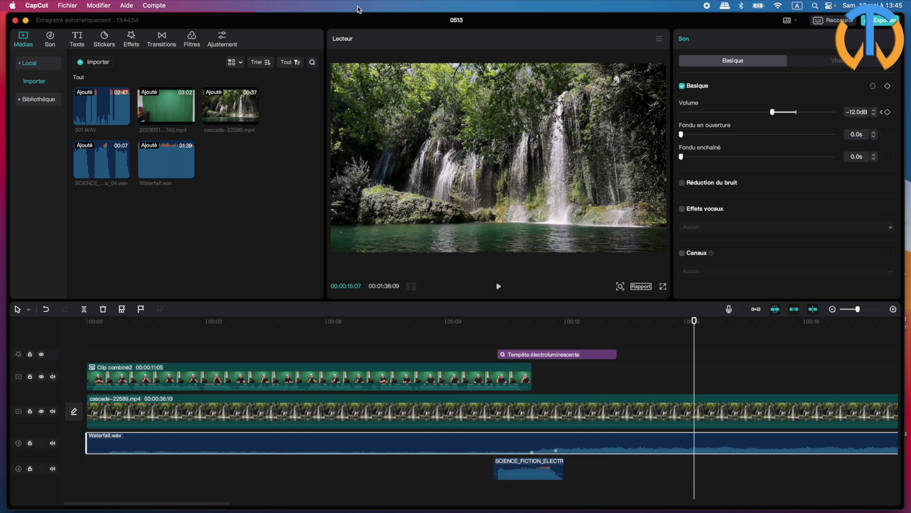
# Return to the trending body effects and preview the Tempête électroluminescente effect
pyautogui.click(131, 41)
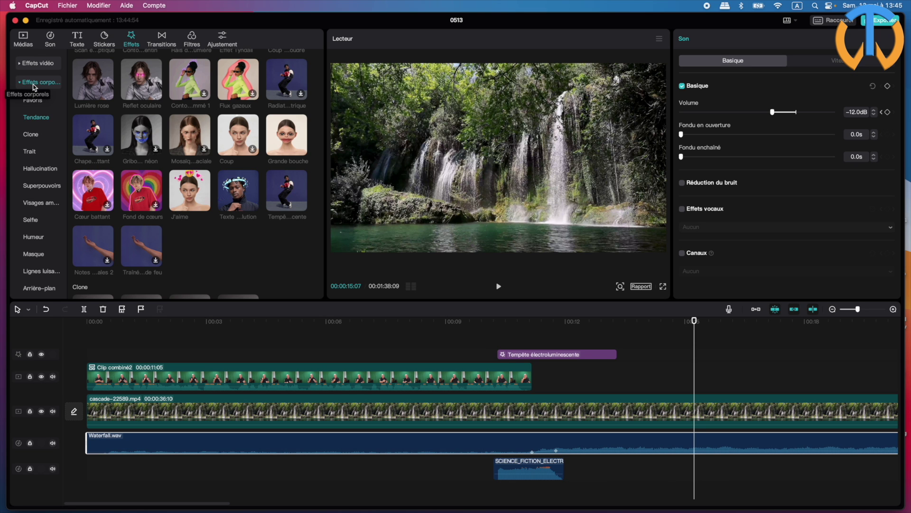
pyautogui.click(286, 201)
pyautogui.moveTo(203, 197)
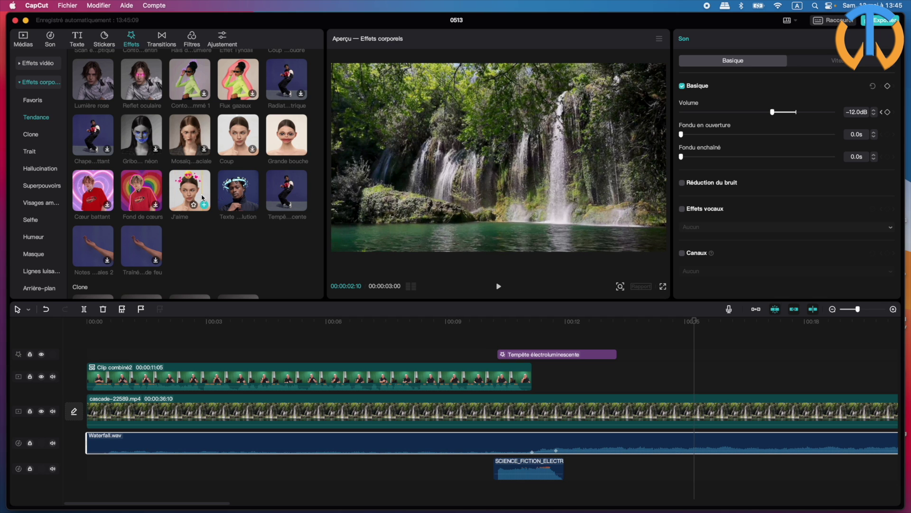